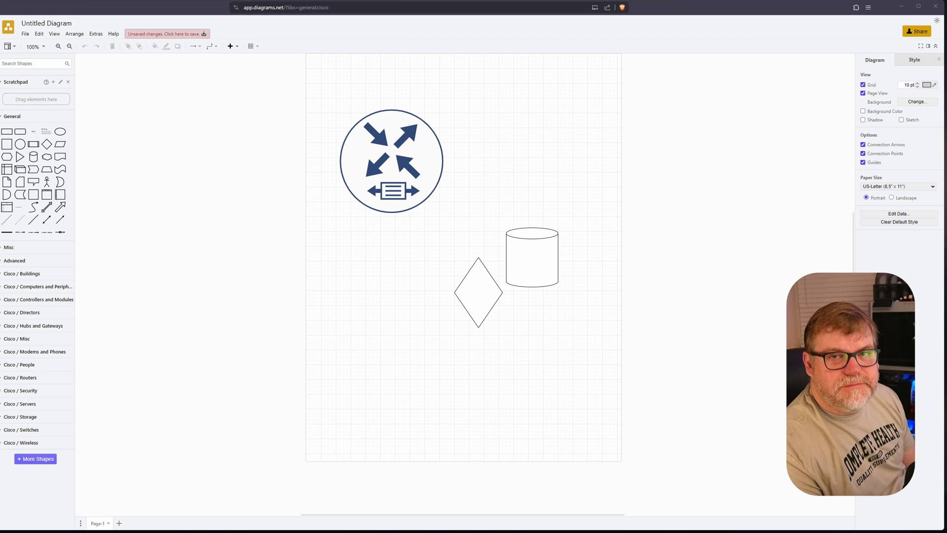
Step: Reload app.diagrams.net in a fresh tab, then expand and collapse the Misc and Advanced shape sections
key(ctrl+t)
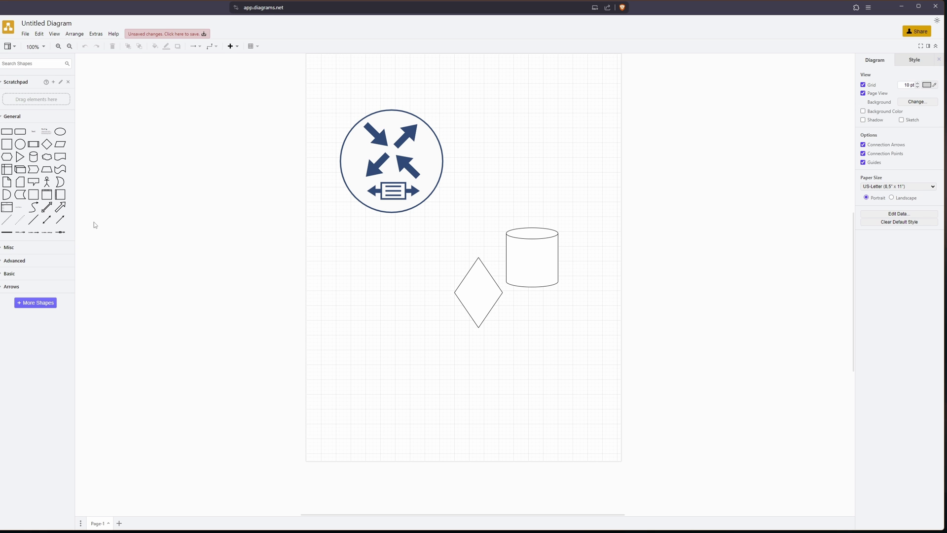
click(8, 247)
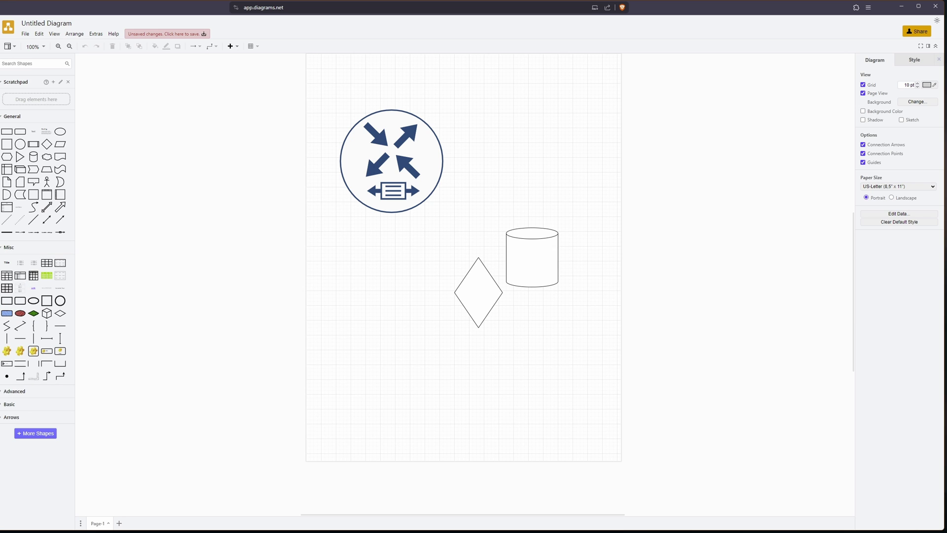
click(14, 391)
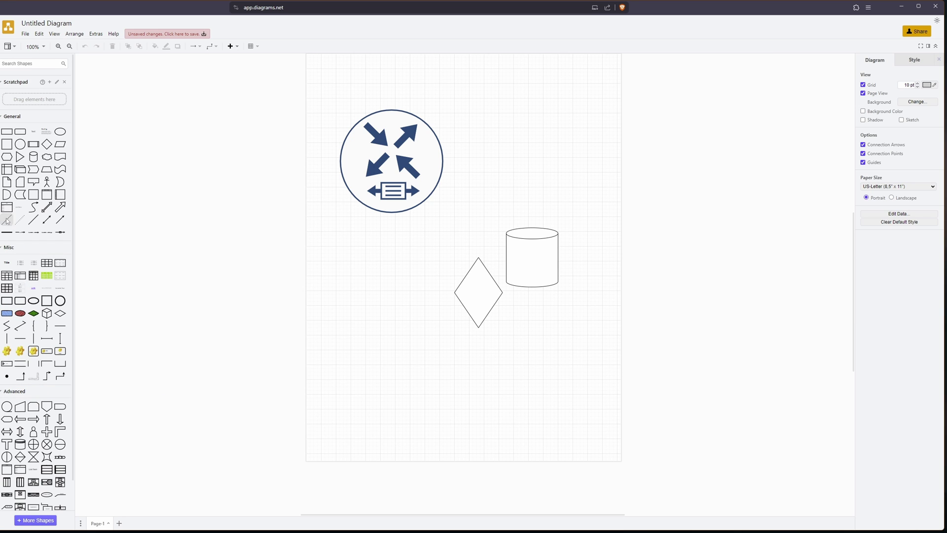
click(8, 248)
click(14, 261)
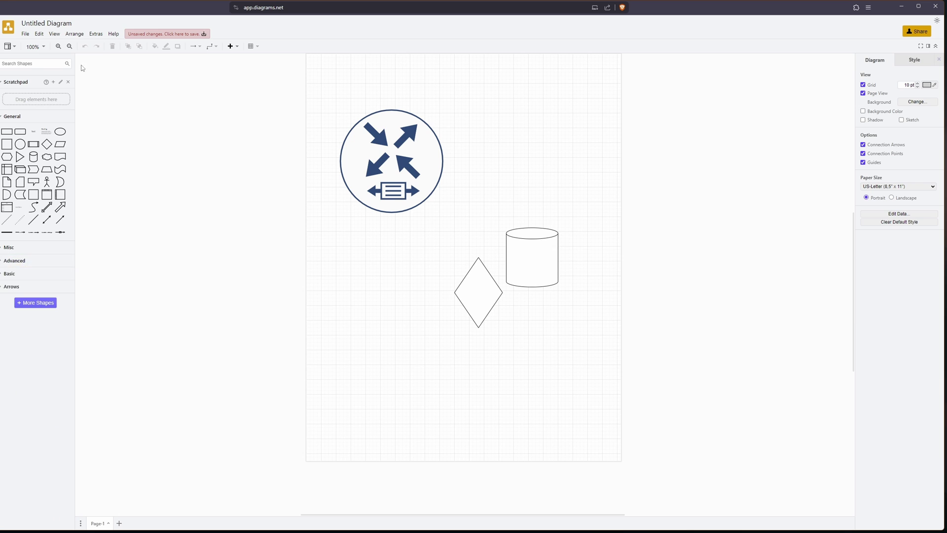
Step: Start a new diagram and pick the wireless network template from the Network category
click(25, 33)
click(29, 47)
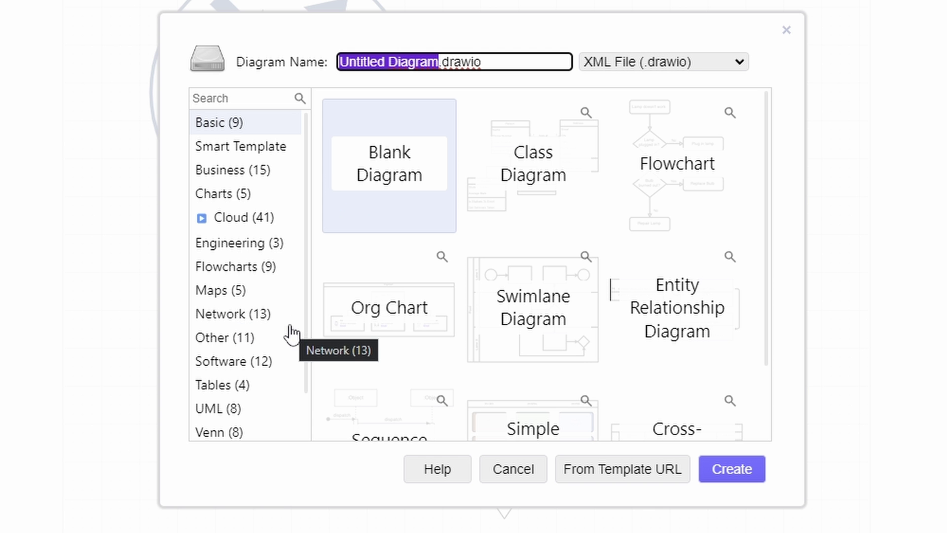
click(228, 319)
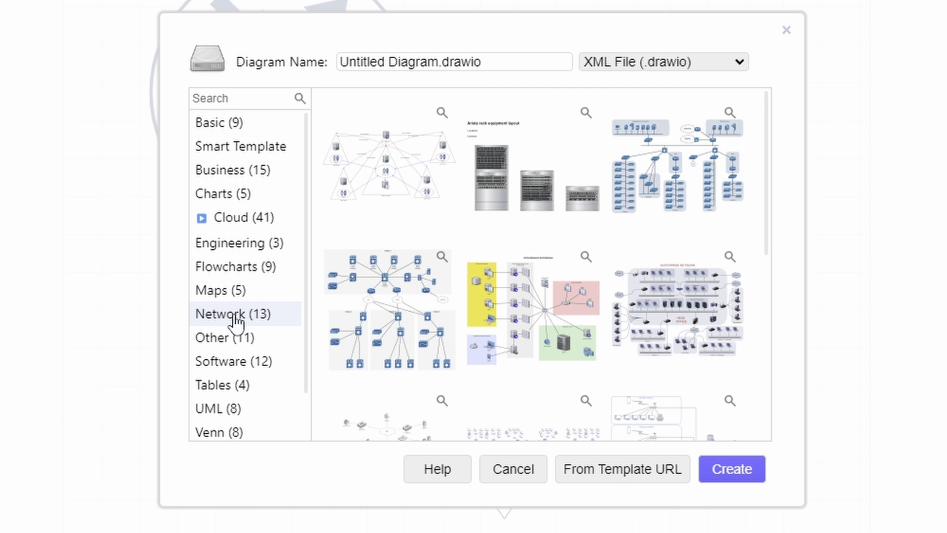
scroll(555, 337, down, 5)
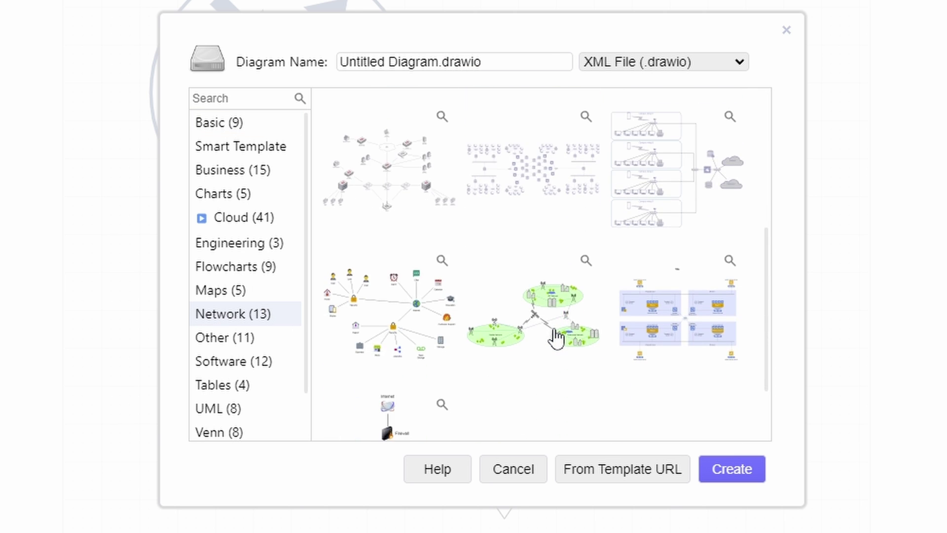
scroll(556, 338, down, 2)
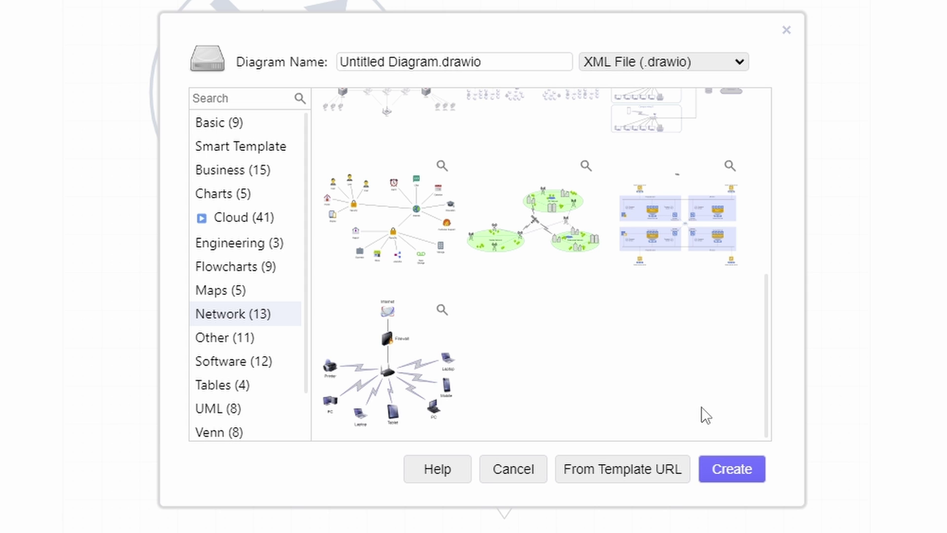
click(388, 372)
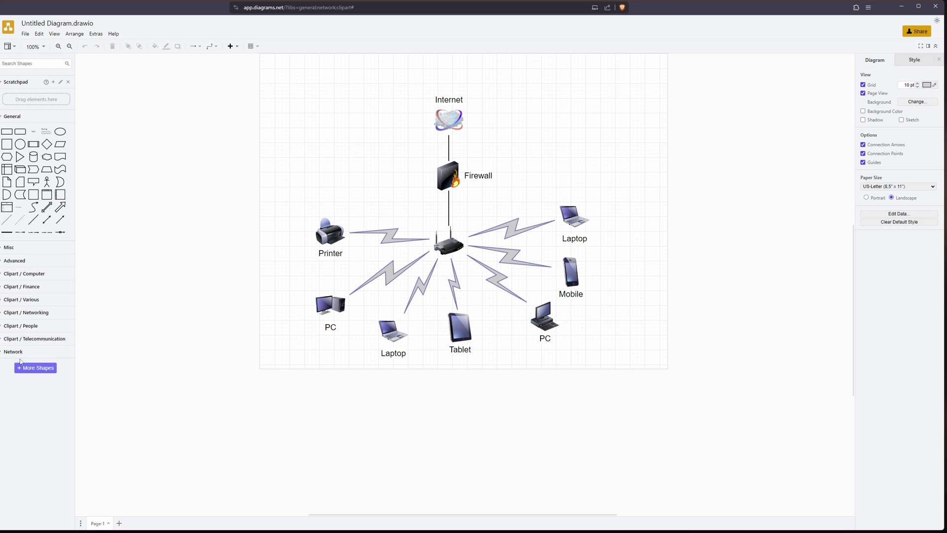
Step: Add a Satellite shape from the Network library to the left of Internet
click(13, 351)
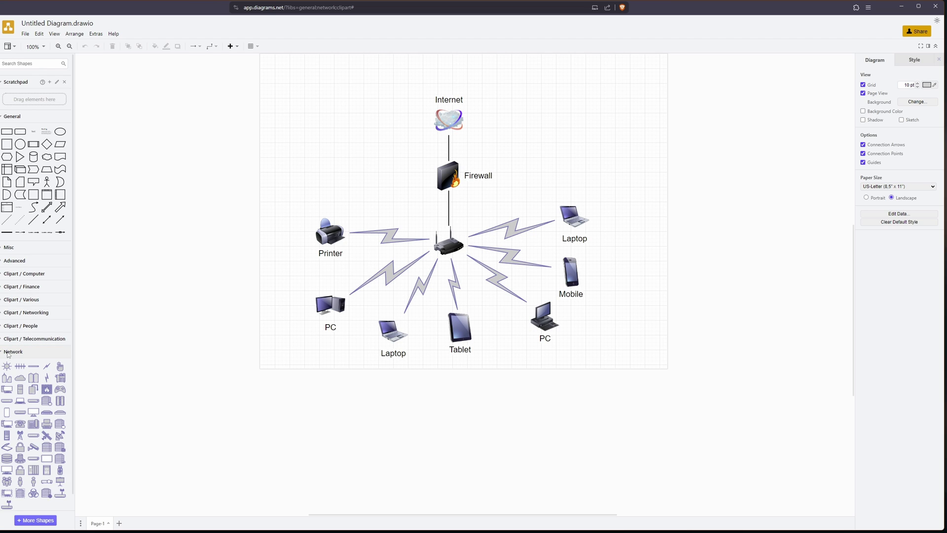
scroll(34, 395, down, 1)
mouse_move(34, 429)
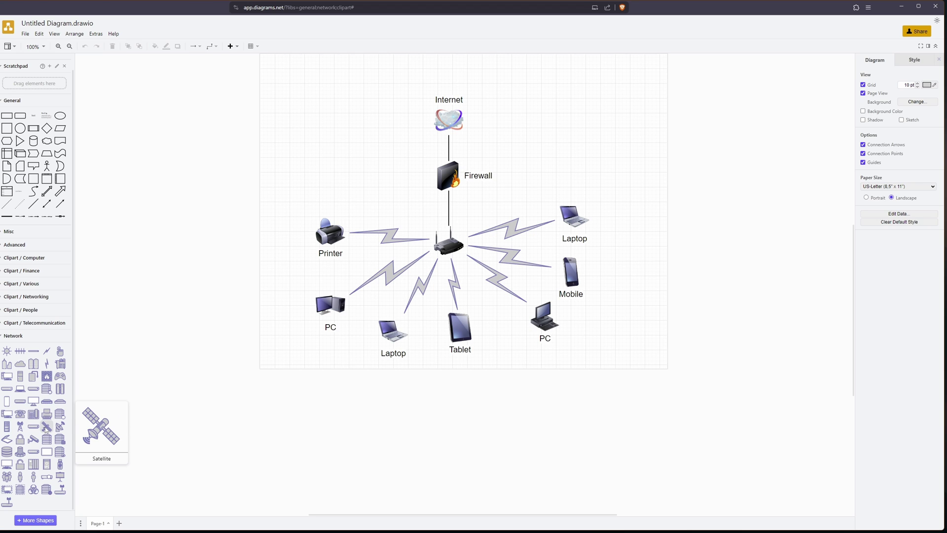
drag(45, 428, 315, 69)
Step: Enlarge the Internet cloud icon by dragging its resize handle
click(420, 203)
click(449, 120)
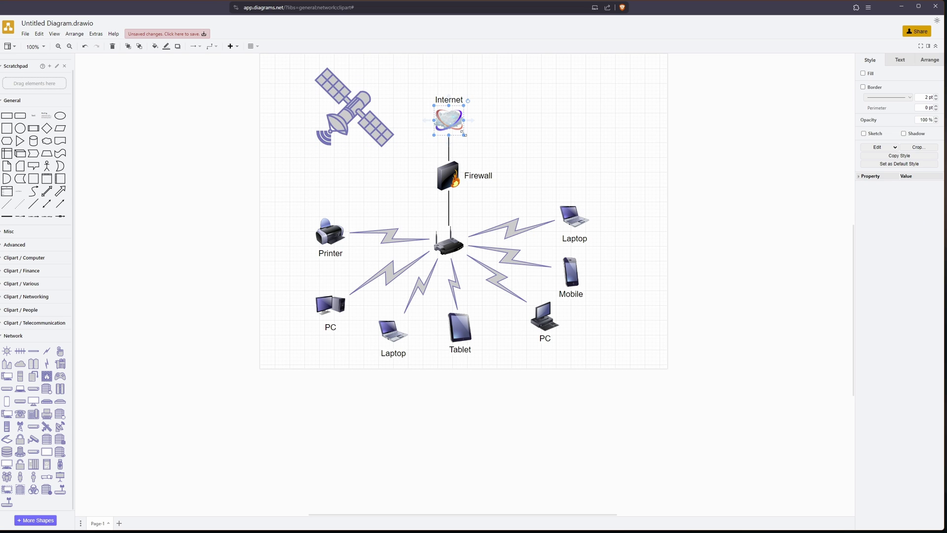
drag(462, 131, 486, 136)
click(487, 342)
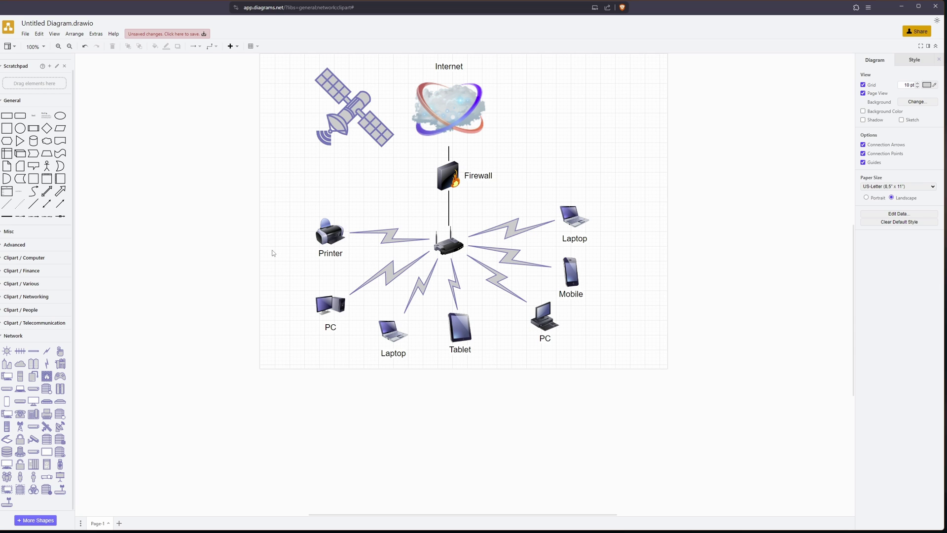
Step: In More Shapes, tick the Cisco and Cisco19 libraries under Networking and preview the Cisco shapes
click(5, 337)
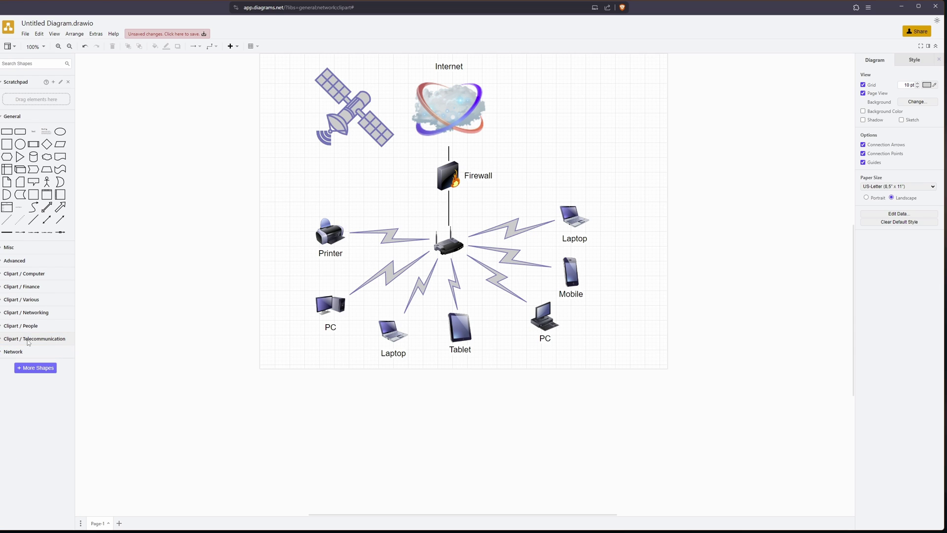
click(33, 370)
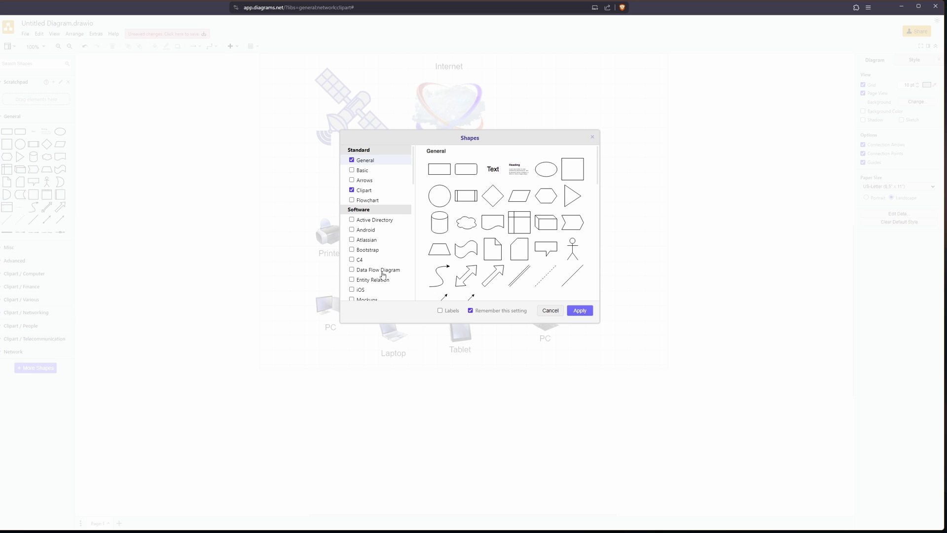
scroll(384, 268, down, 3)
scroll(384, 269, down, 5)
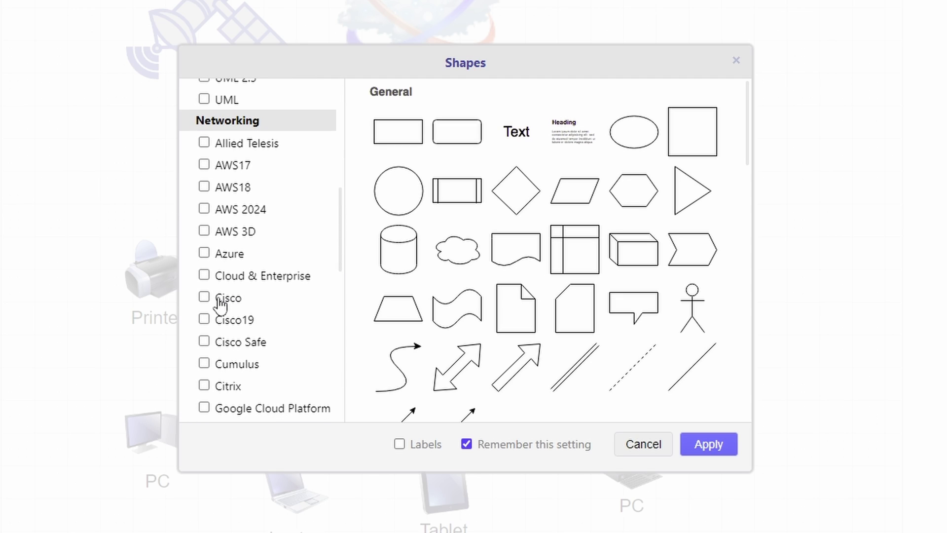
click(204, 298)
click(204, 319)
click(246, 301)
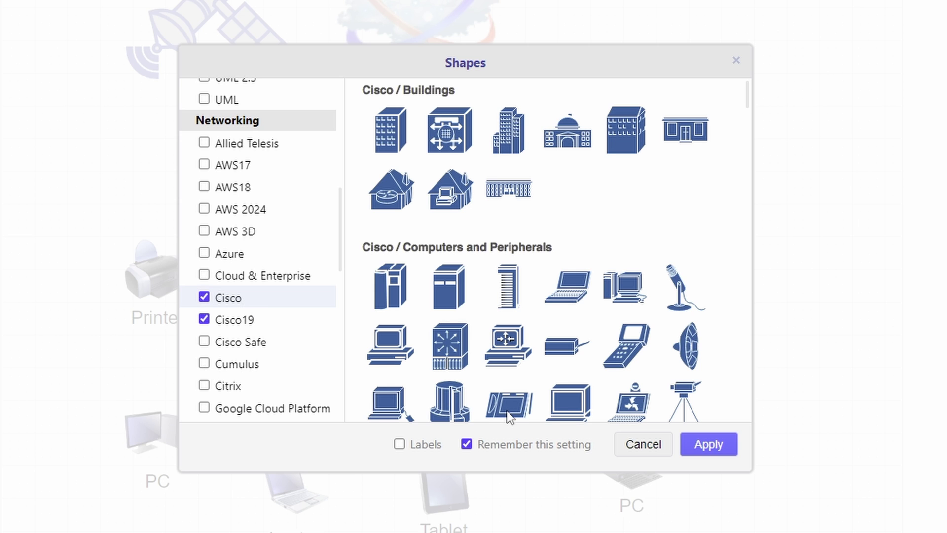
scroll(560, 380, down, 10)
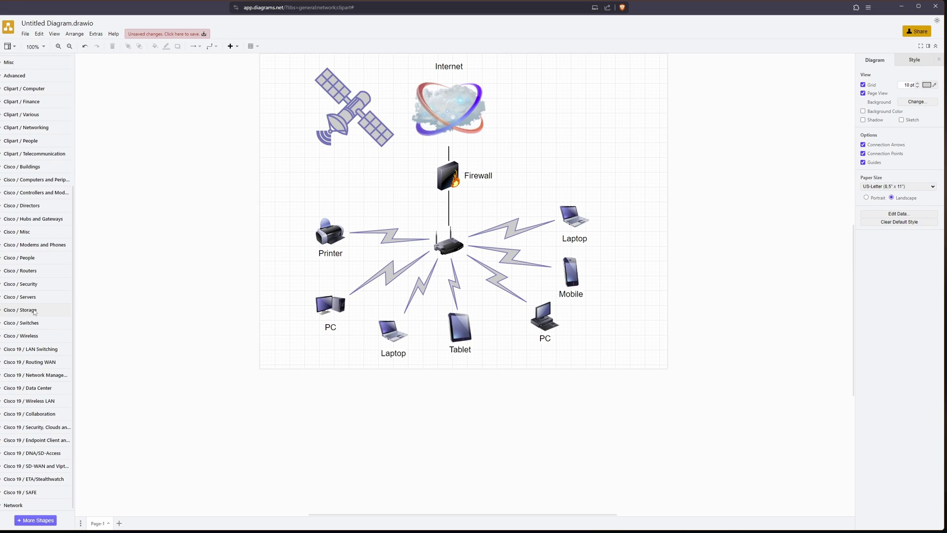
Step: Place a large Cisco / Storage icon at the top right beside Internet
click(2, 310)
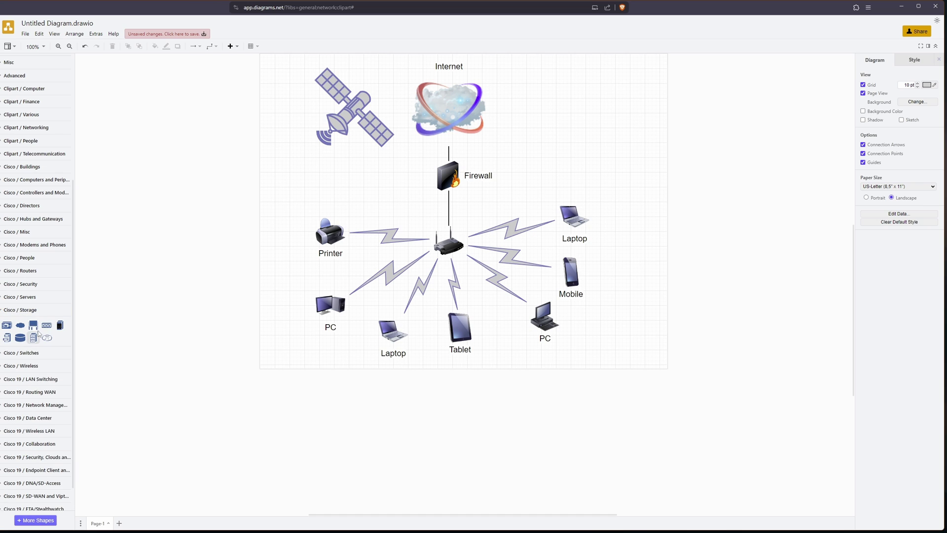
drag(33, 326, 637, 104)
drag(573, 222, 598, 190)
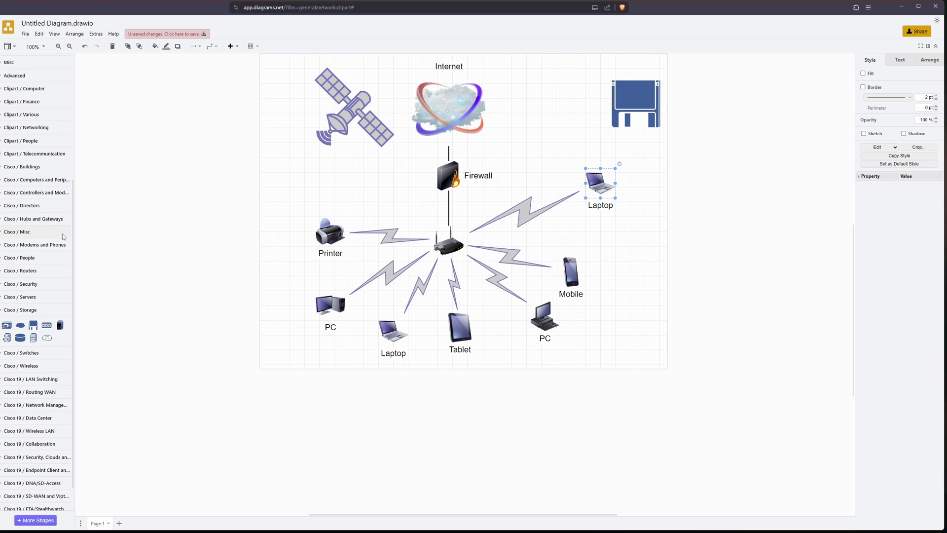
Step: Duplicate a lightning connector and attach it between the router and the storage icon
click(536, 215)
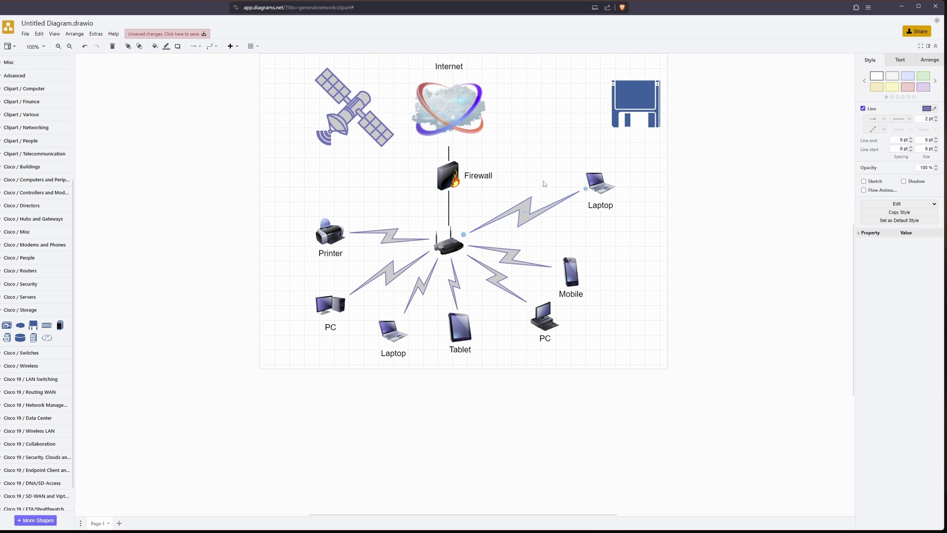
key(ctrl+d)
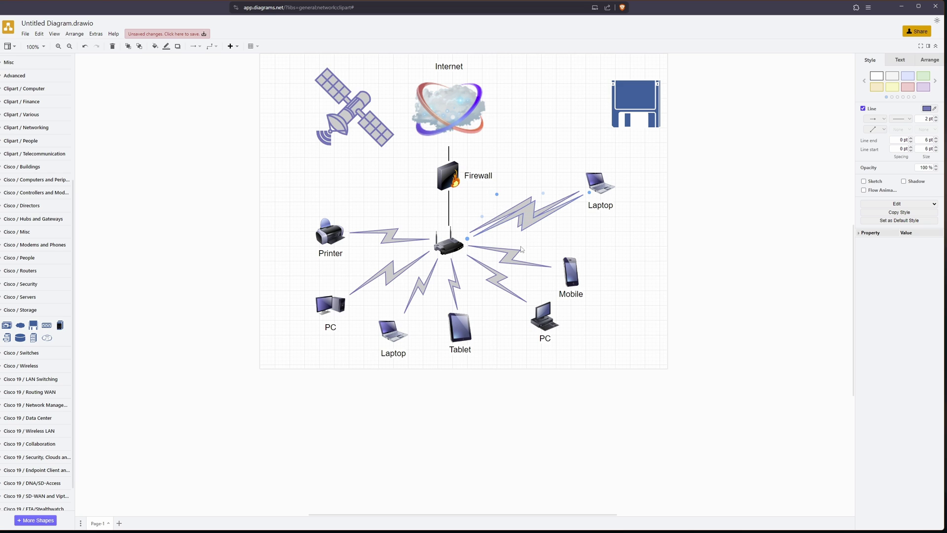
drag(529, 221, 571, 227)
drag(509, 246, 466, 240)
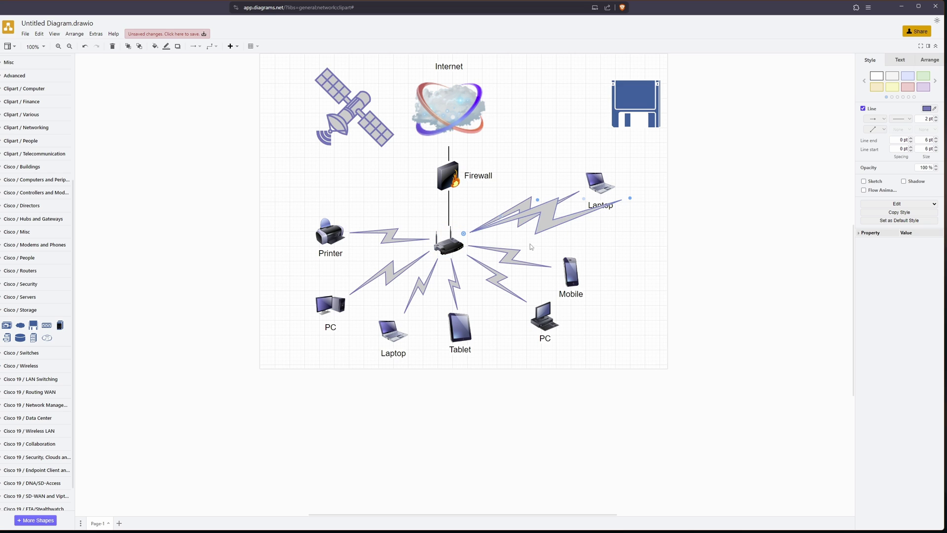
drag(630, 199, 555, 105)
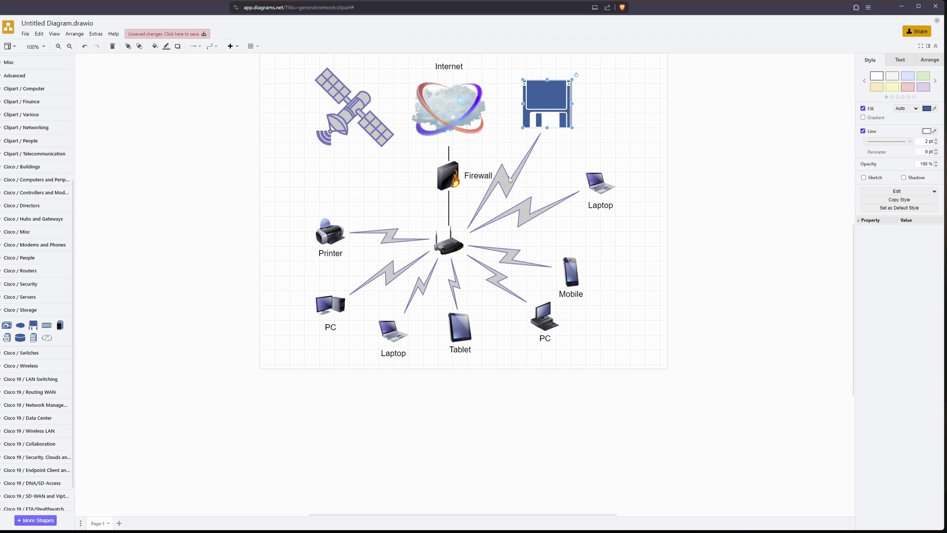
drag(449, 250, 464, 264)
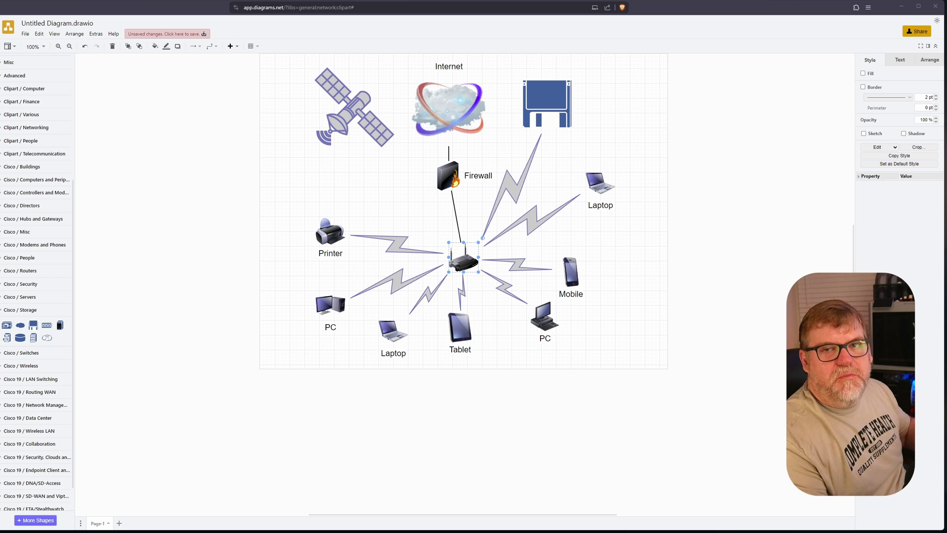
scroll(223, 181, up, 3)
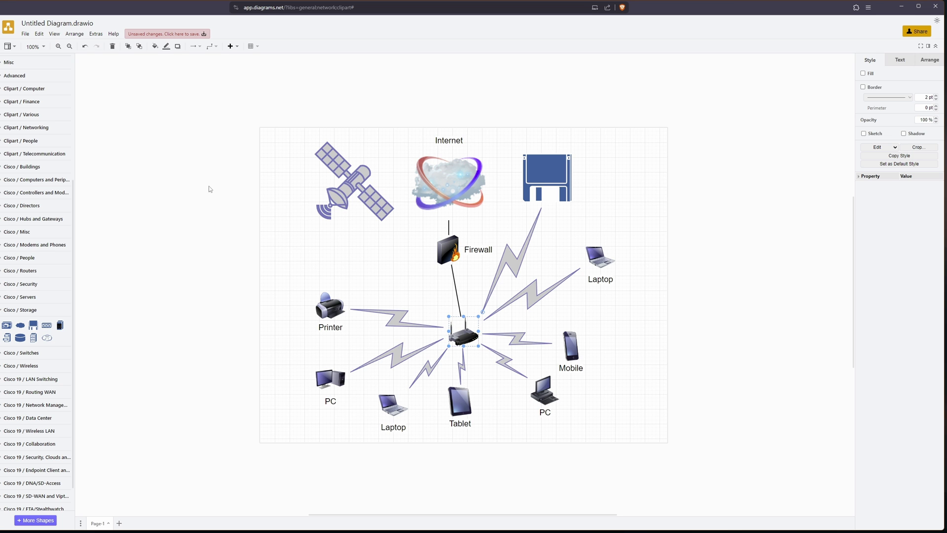
click(26, 34)
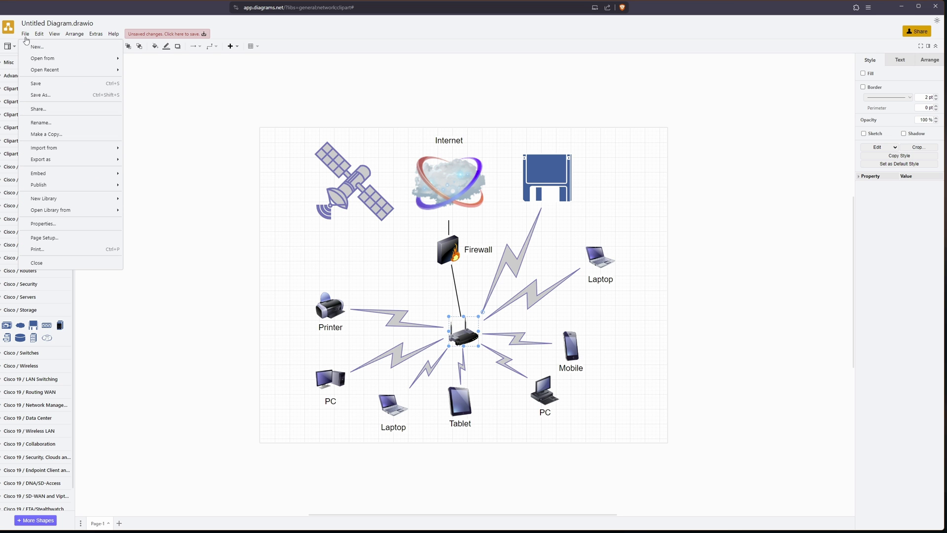
mouse_move(52, 163)
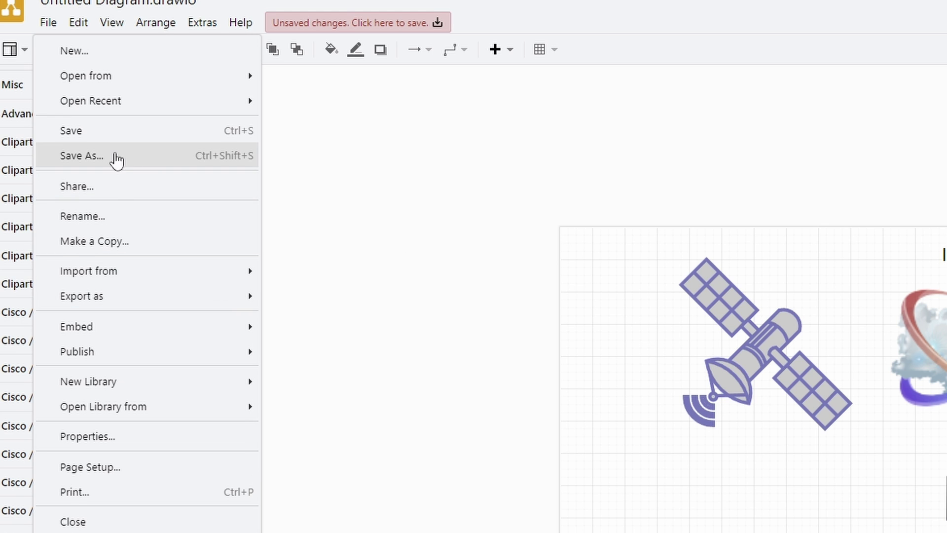
click(117, 157)
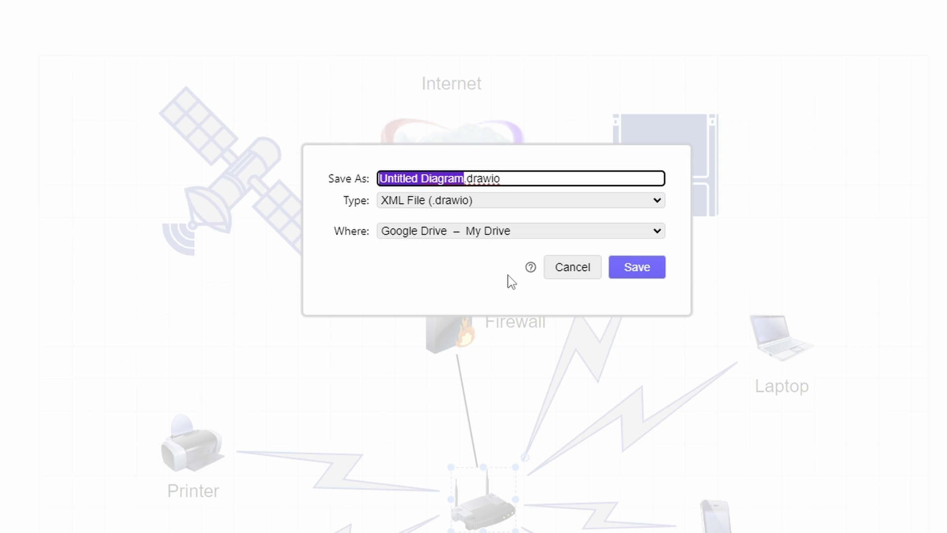
click(491, 234)
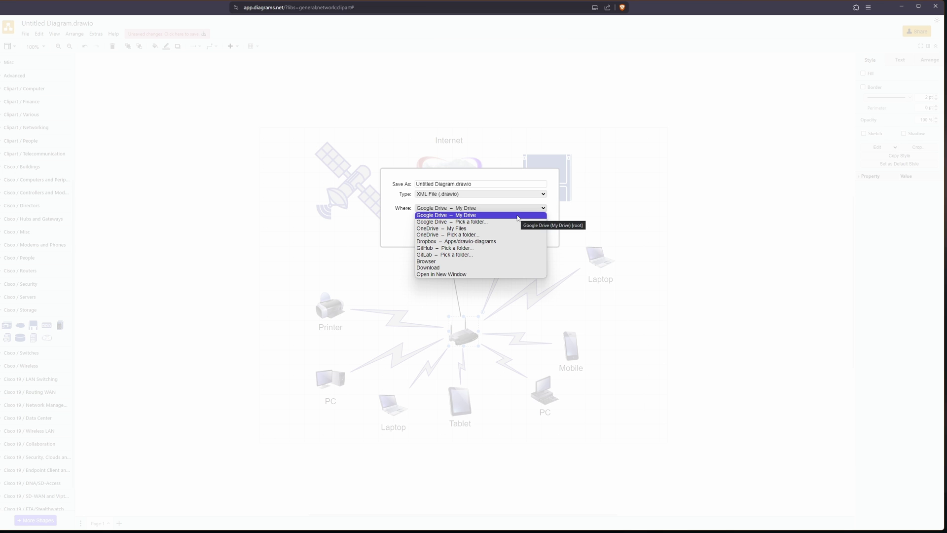
click(518, 215)
click(724, 341)
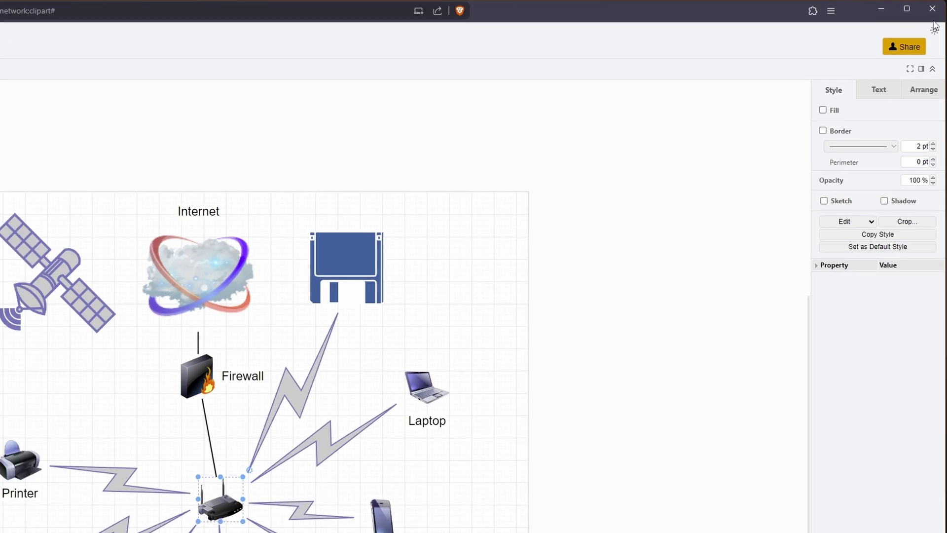
Step: Change the editor theme from Light to Dark
click(935, 28)
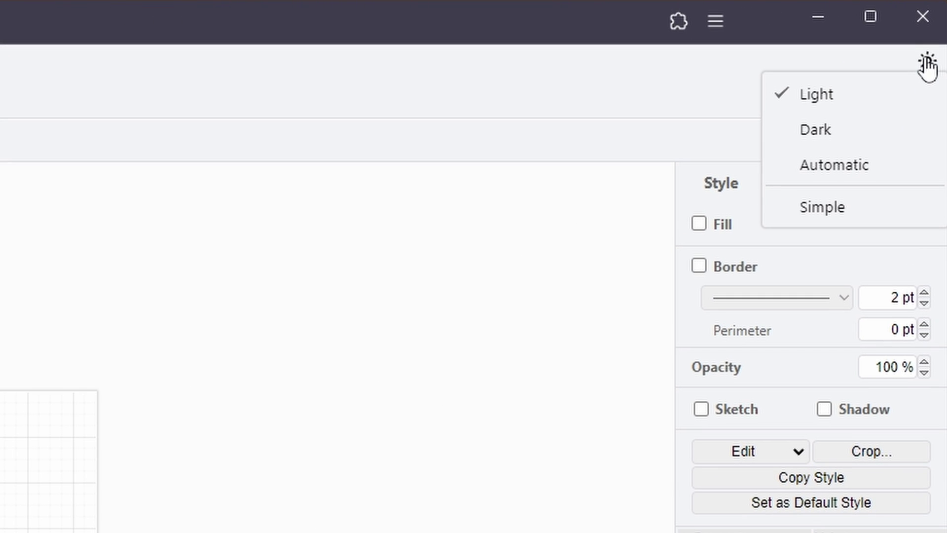
click(824, 130)
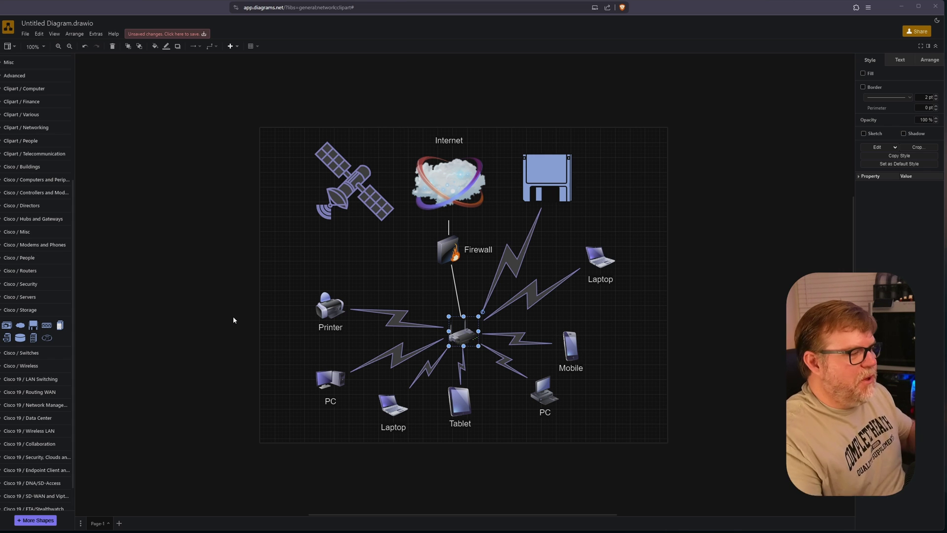
Step: In the new-diagram gallery, browse the Engineering, Maps, Network, Software, Wireframes and Basic templates
click(25, 33)
mouse_move(42, 58)
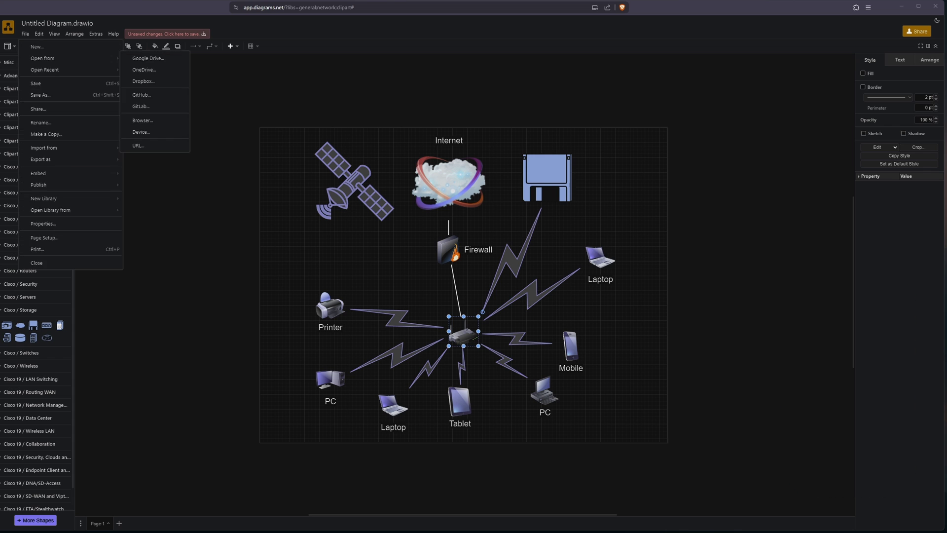
click(40, 48)
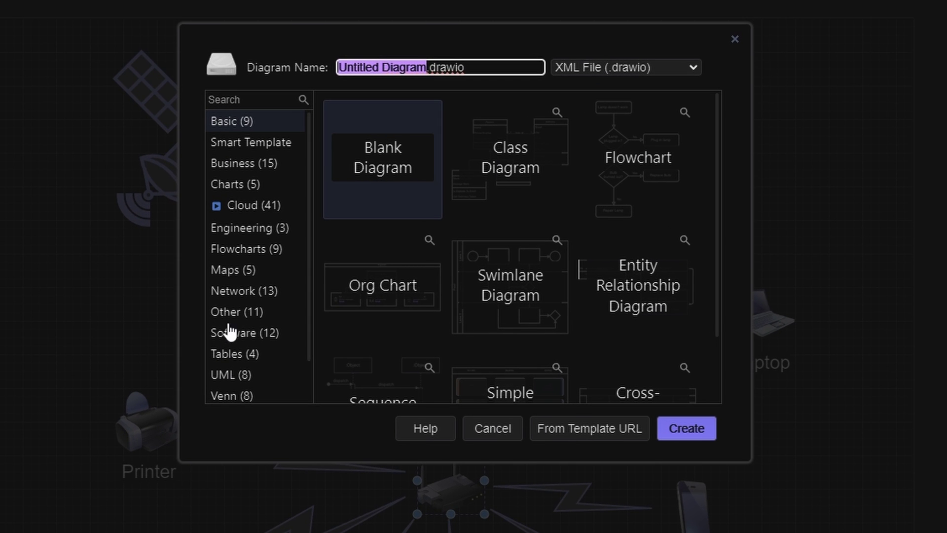
click(239, 227)
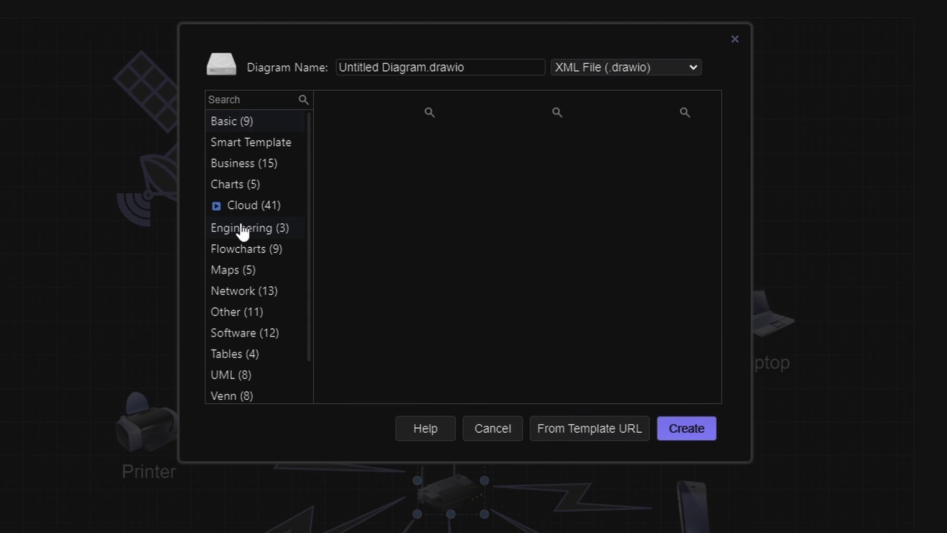
click(247, 270)
click(243, 297)
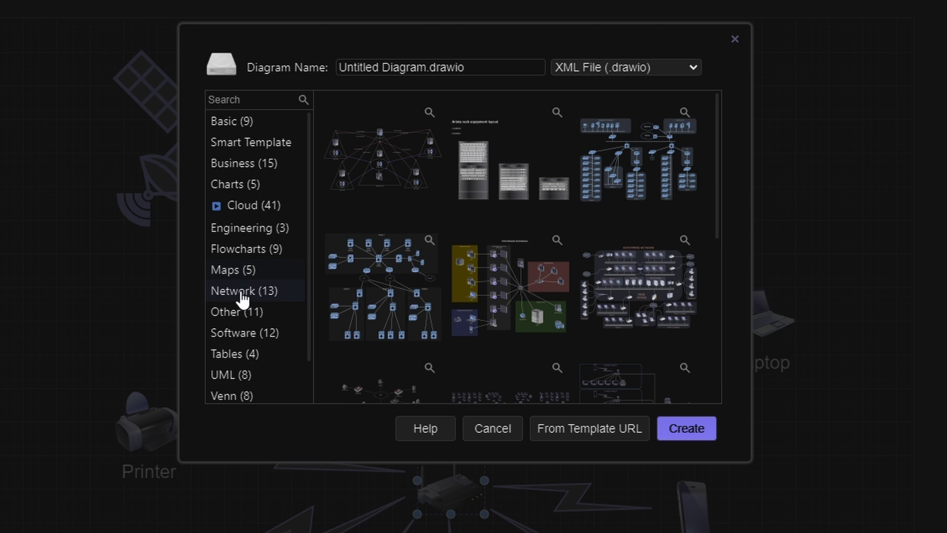
click(243, 340)
scroll(243, 340, down, 2)
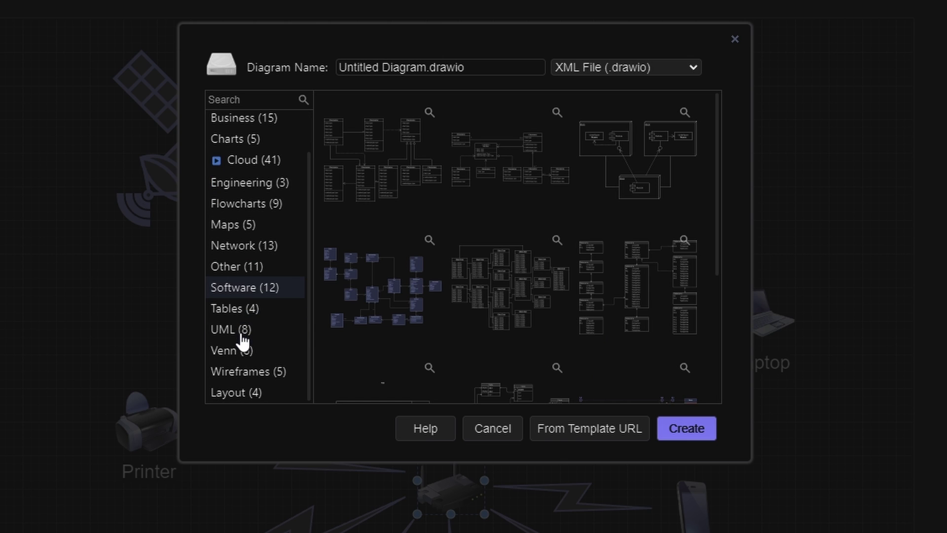
click(240, 375)
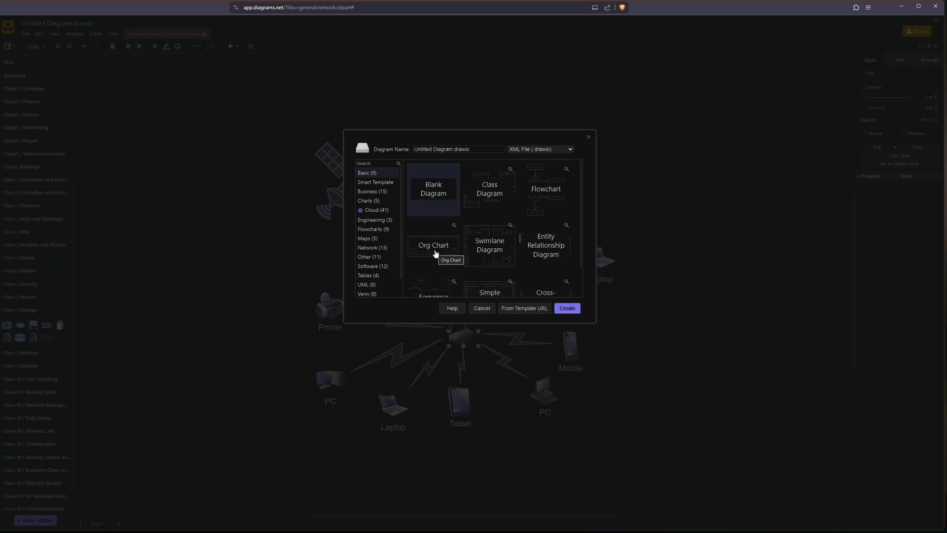
click(376, 239)
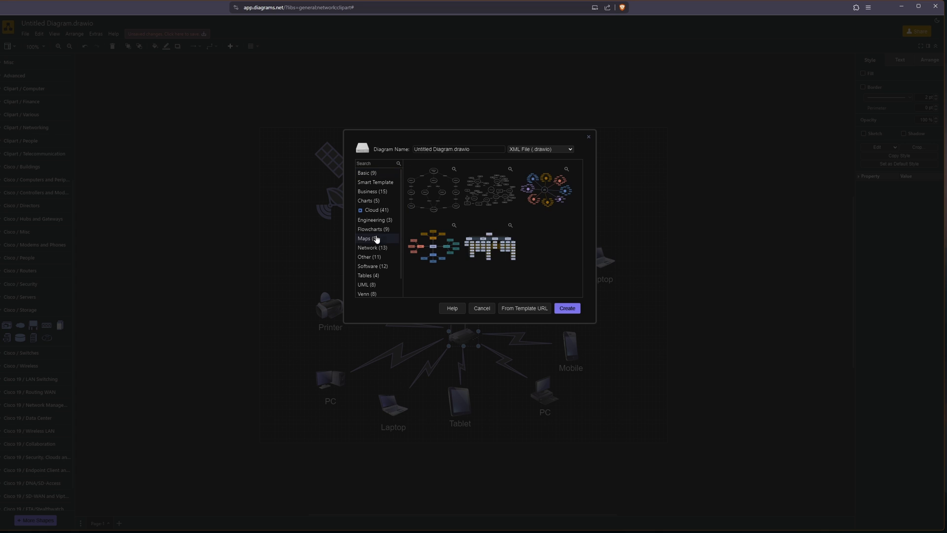
click(373, 174)
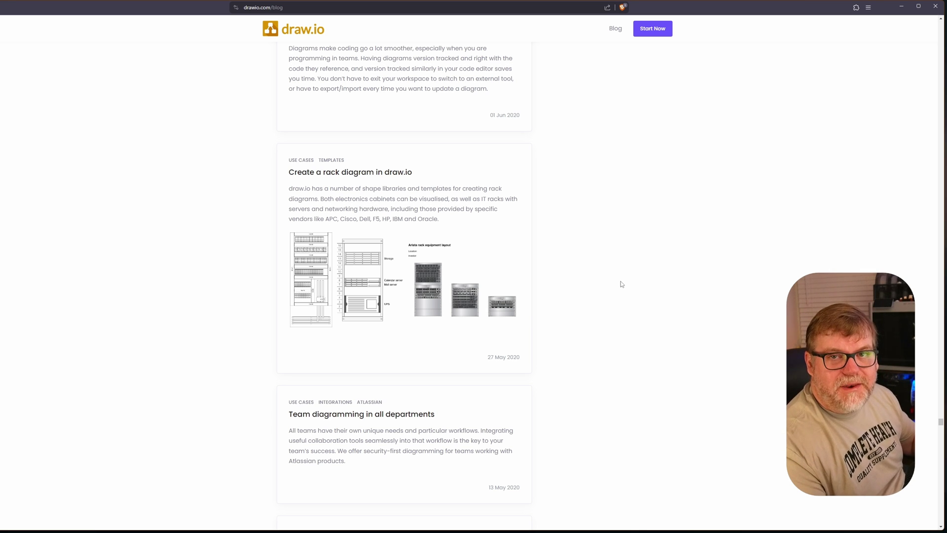
Step: Open the rack diagram example image from the 'Create a rack diagram in draw.io' post
click(371, 289)
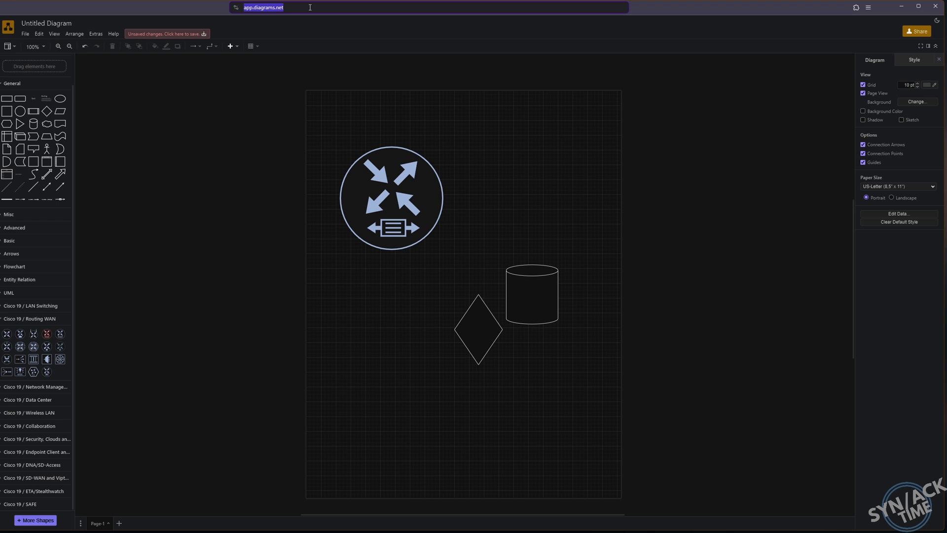
Step: Search Google for 'draw io github'
text(google.com)
key(Return)
key(Return)
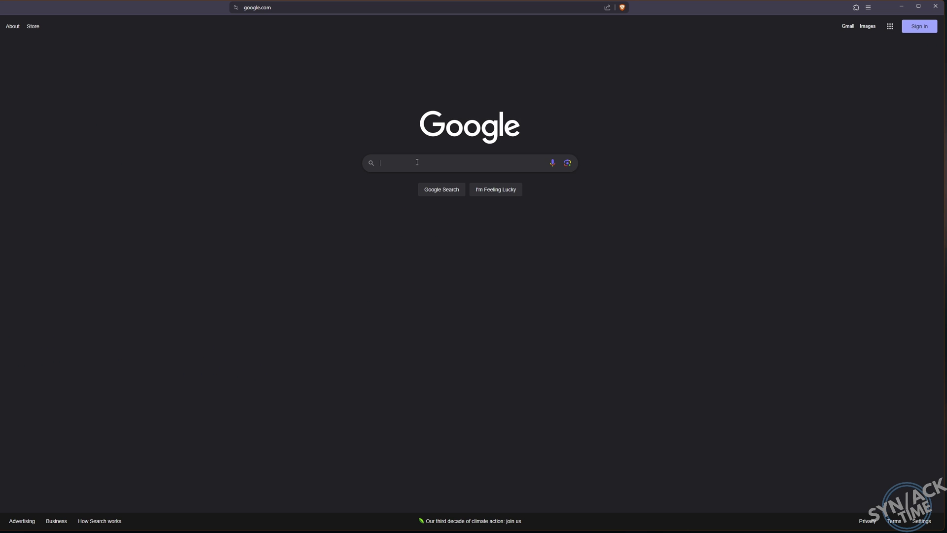
click(417, 161)
text(draw io github)
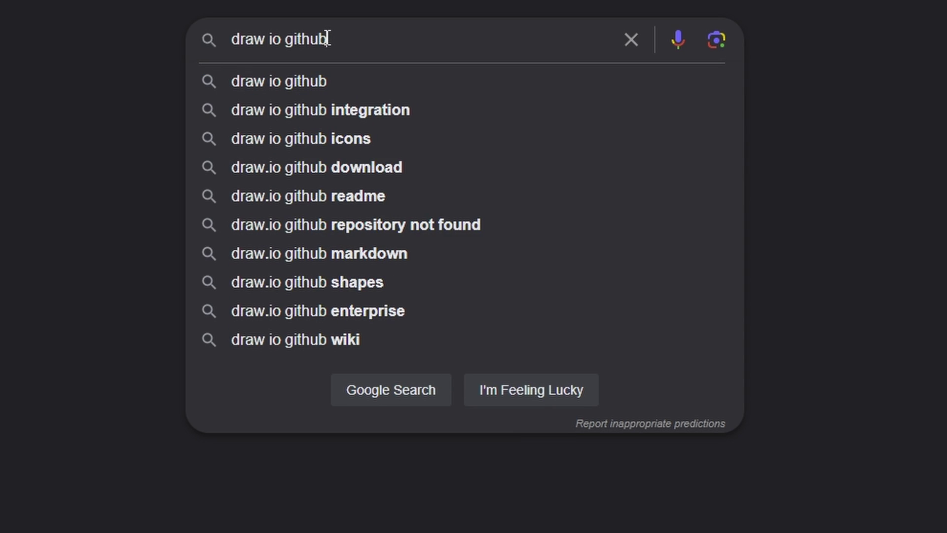
key(Return)
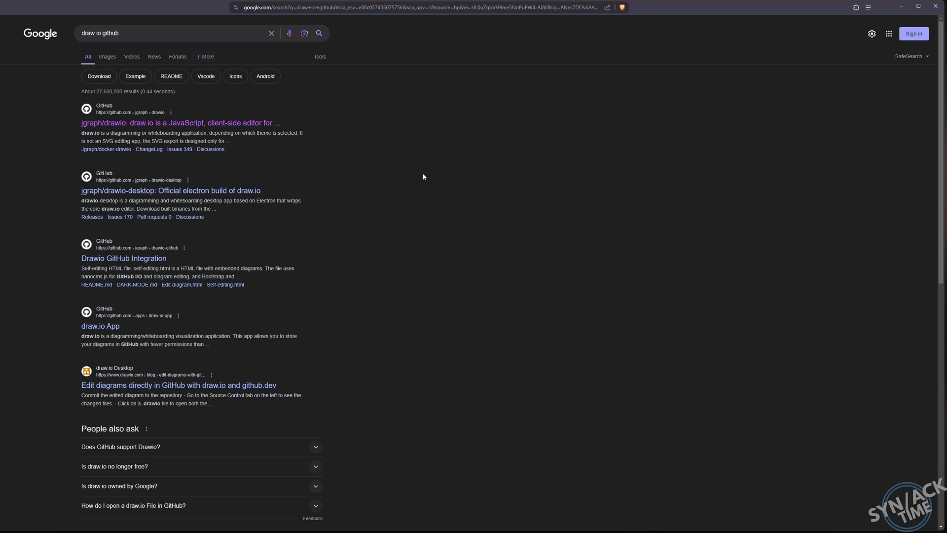
Step: Open the jgraph/drawio repository and scroll its README to the Running section
click(119, 124)
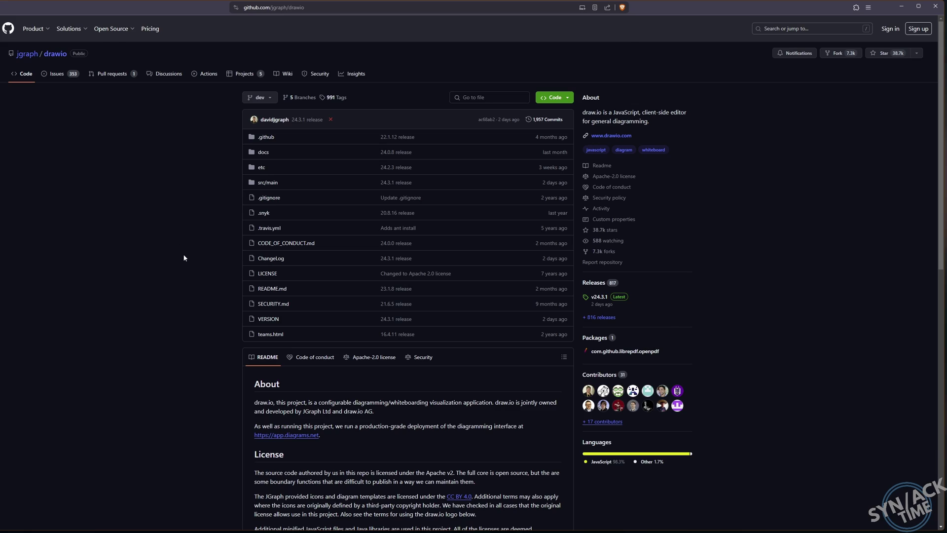
scroll(37, 310, down, 10)
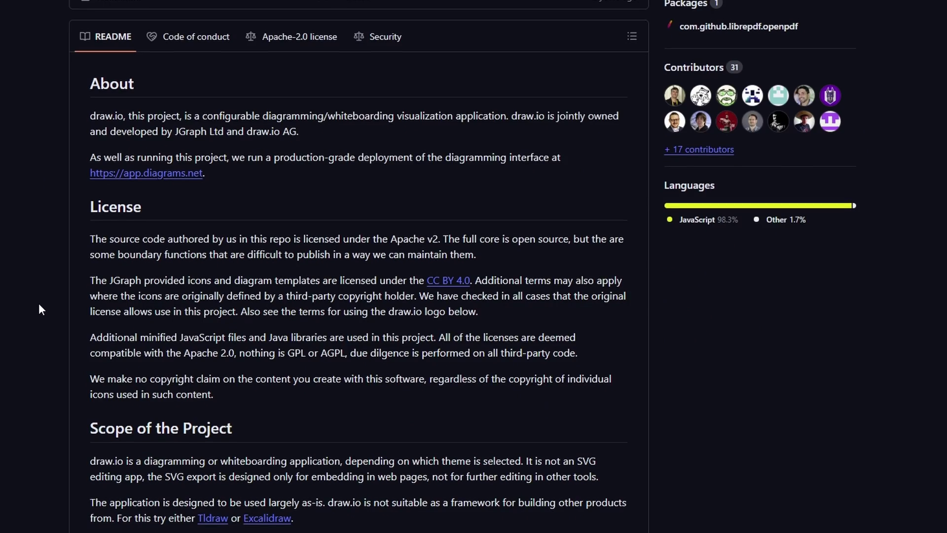
scroll(41, 310, down, 3)
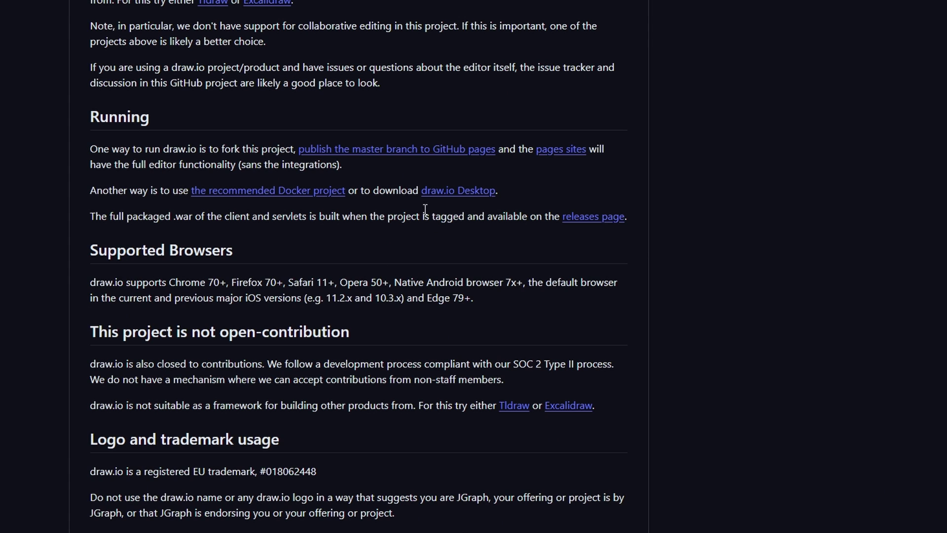
Step: Follow the recommended Docker project link to jgraph/docker-drawio and scroll to Quick Start
click(279, 197)
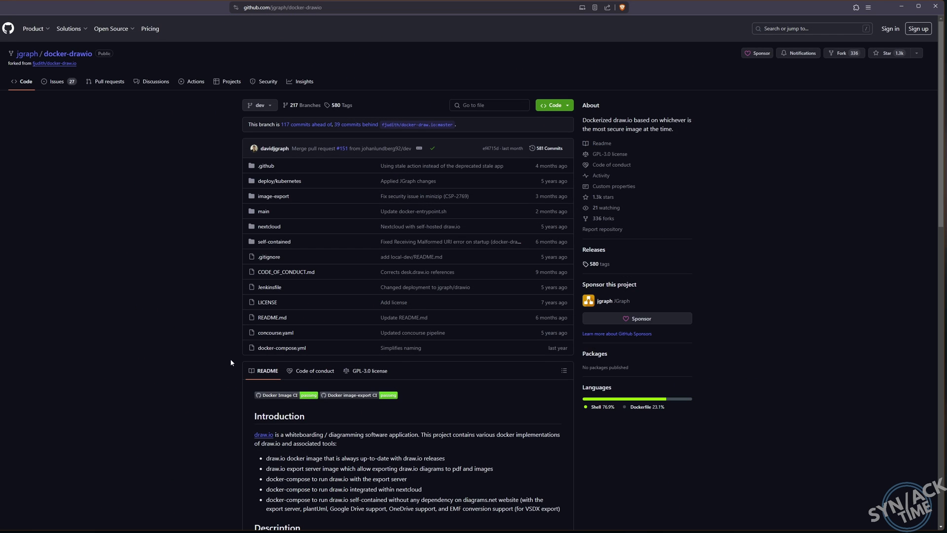
scroll(48, 330, down, 3)
scroll(230, 363, down, 6)
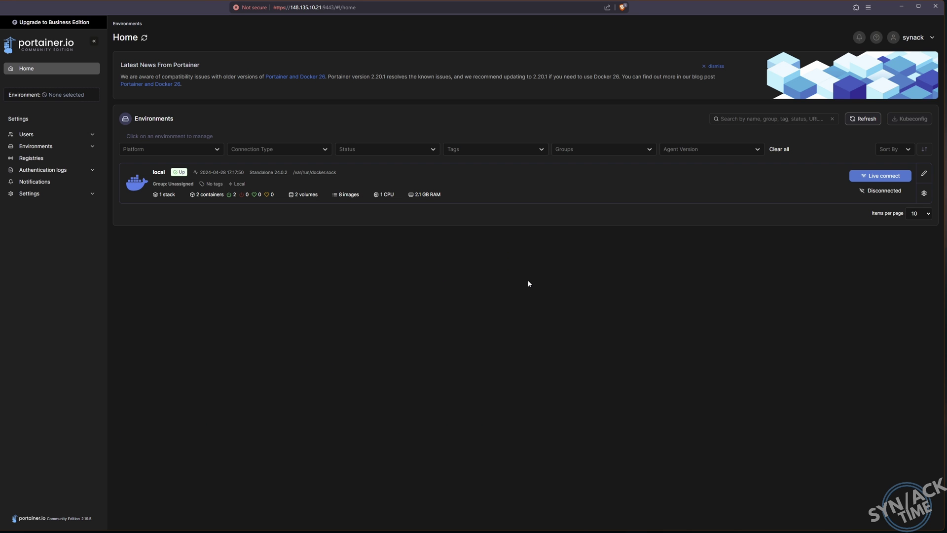
Step: Open the local environment's networks and copy the nginx_default subnet 172.18.0.0/16
click(516, 187)
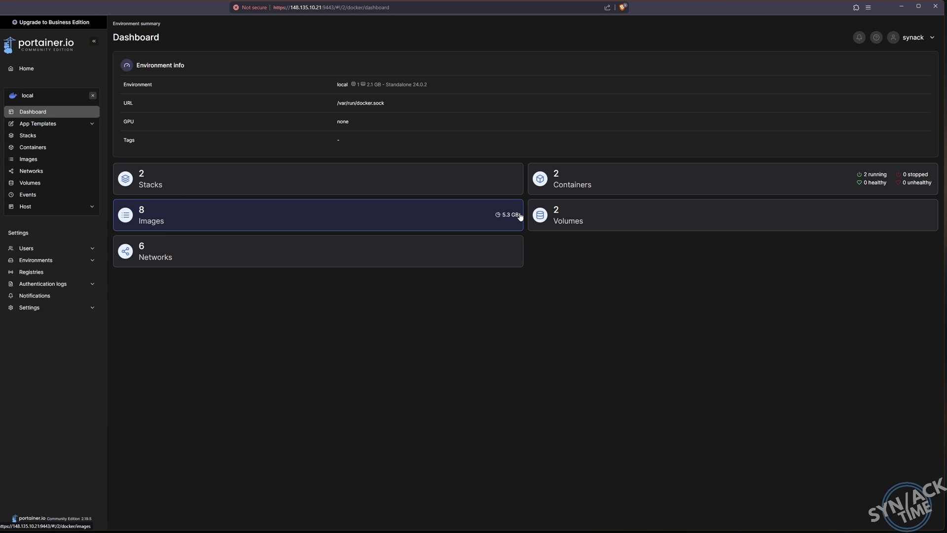
click(163, 251)
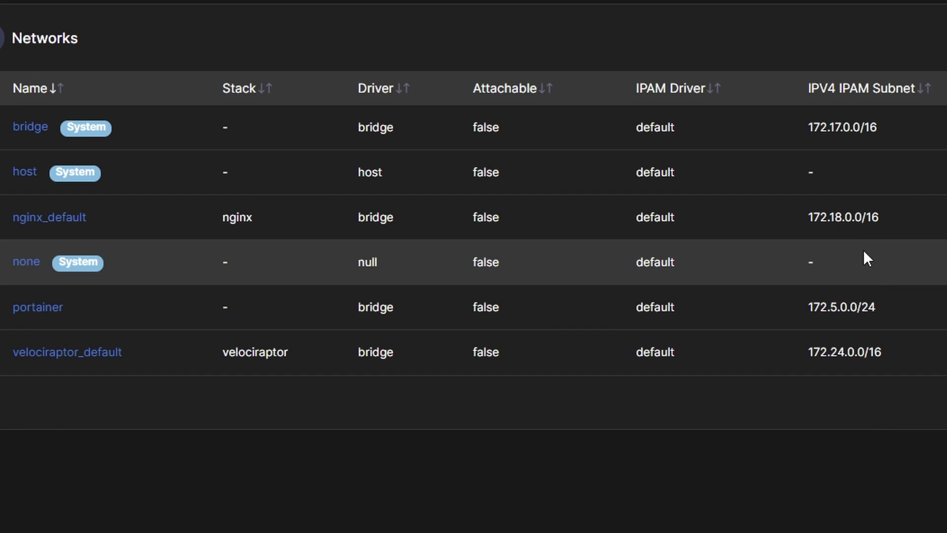
double_click(824, 218)
triple_click(824, 218)
key(ctrl+c)
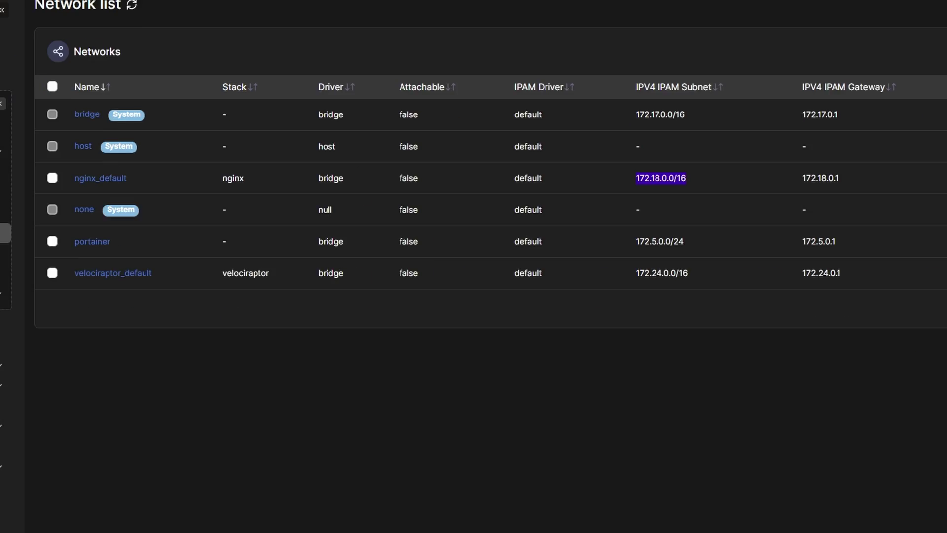
Step: Create a network named drawio with subnet 172.19.0.0/16, edited from the pasted nginx_default subnet
click(900, 65)
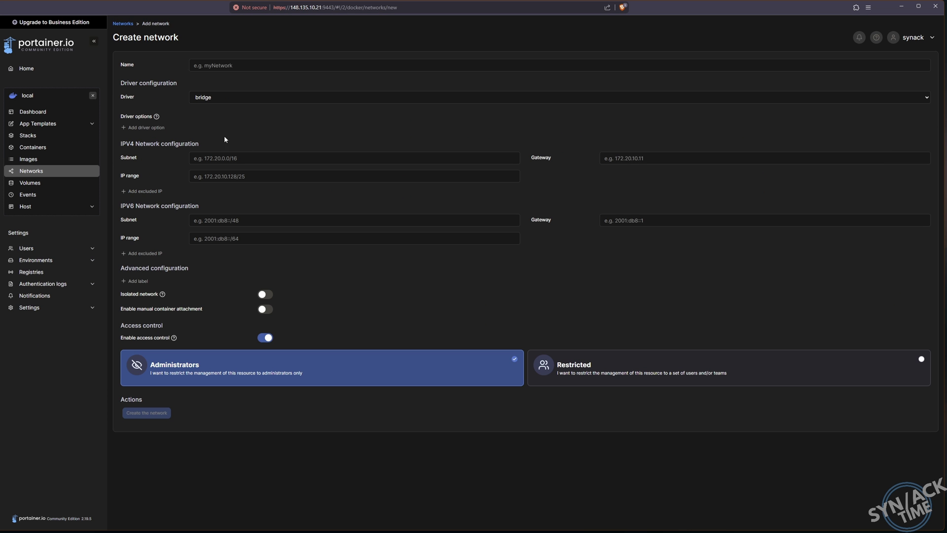
click(215, 65)
text(draw)
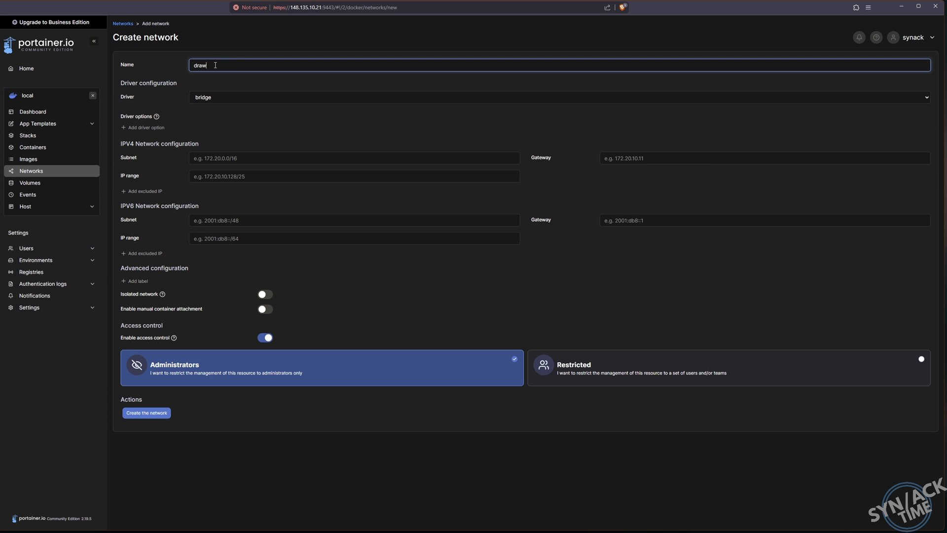
text(io)
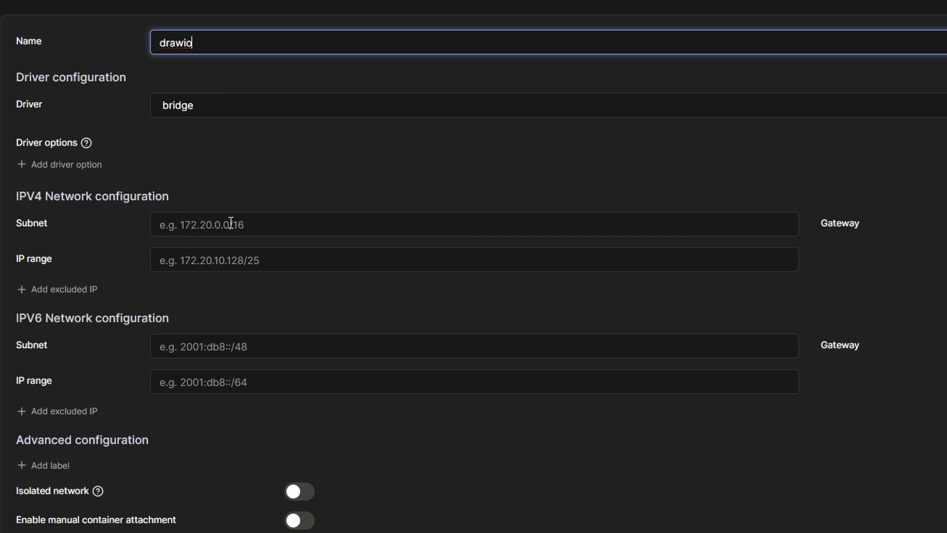
click(230, 223)
key(ctrl+v)
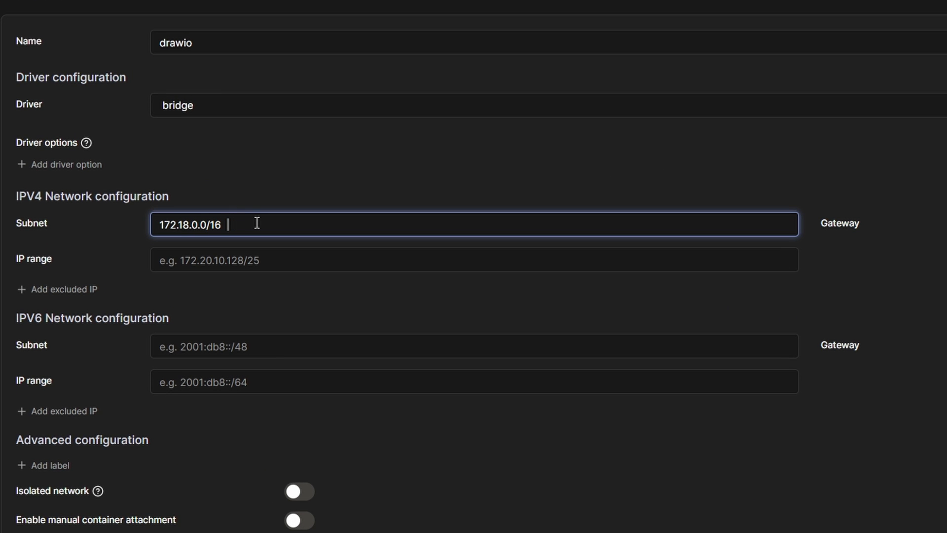
key(Left)
key(Left)
key(Left)
key(Left)
key(Left)
key(Left)
key(Left)
text(9)
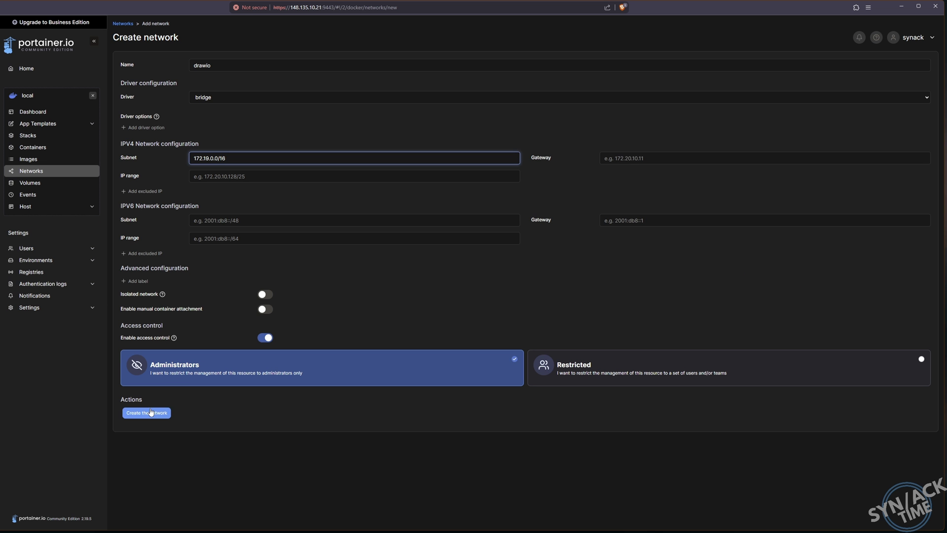
click(151, 412)
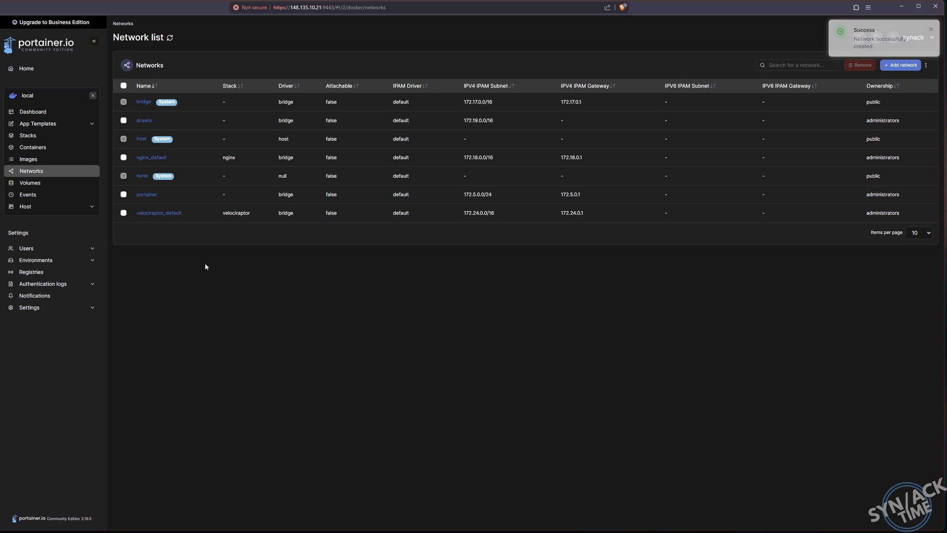
Step: Start a new Portainer container named drawio
click(65, 149)
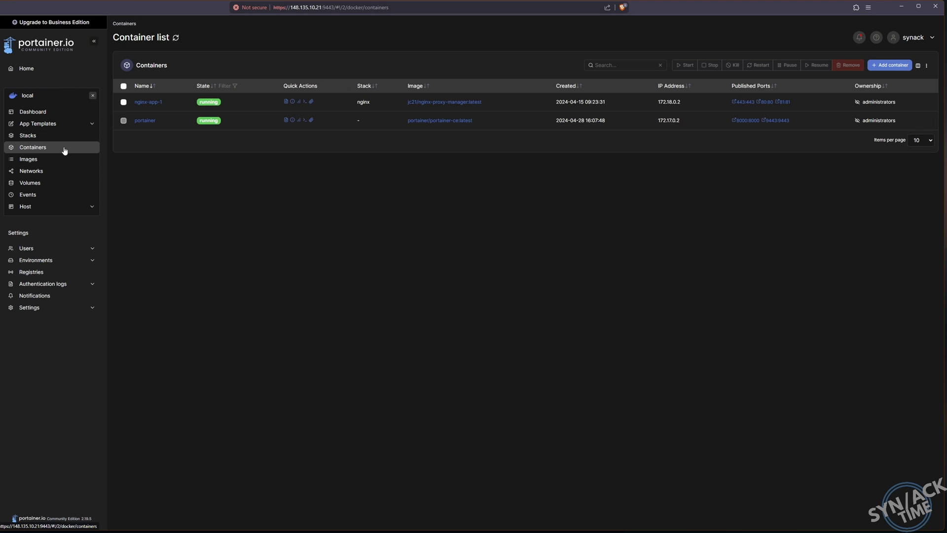
click(890, 65)
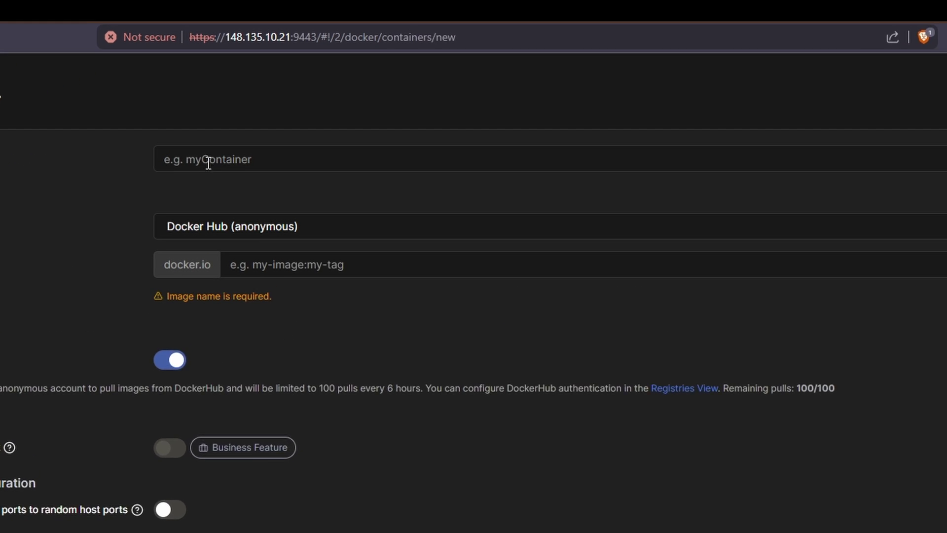
click(277, 68)
text(drawio)
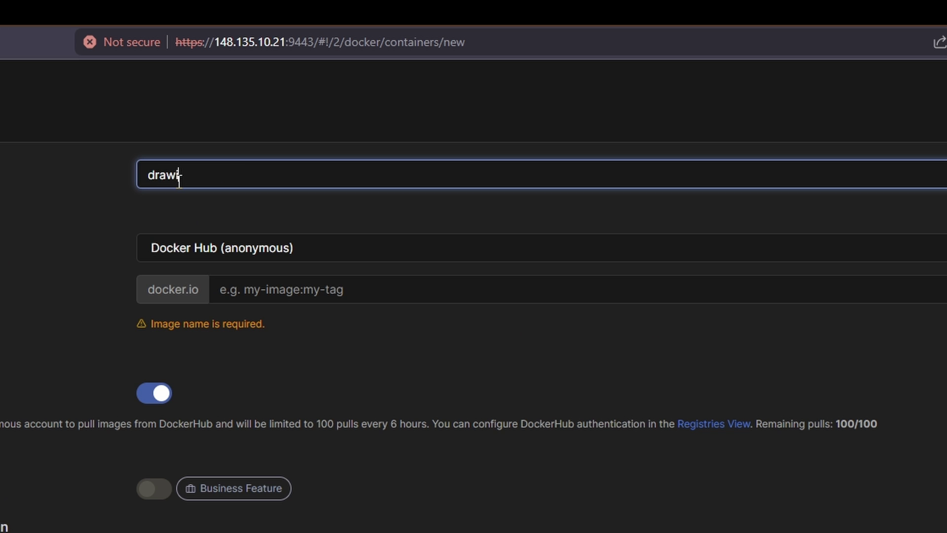
key(Tab)
key(Tab)
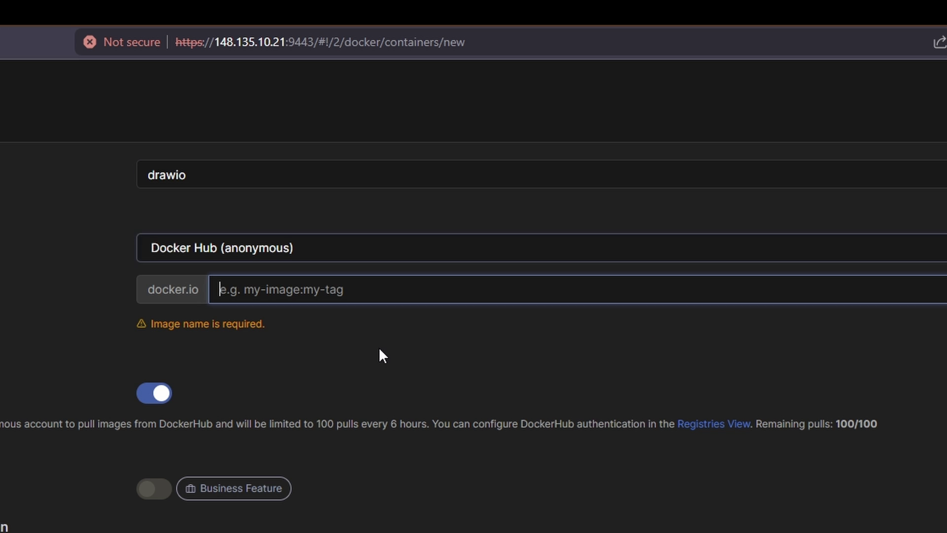
Step: Set the image to jgraph/drawio:latest, copying the name from the docker-drawio GitHub README
key(ctrl+Tab)
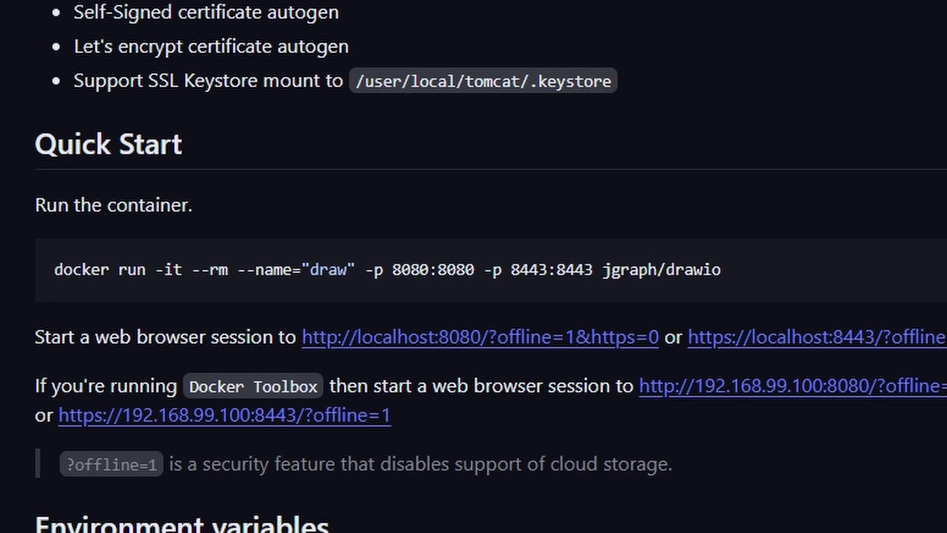
drag(603, 271, 732, 276)
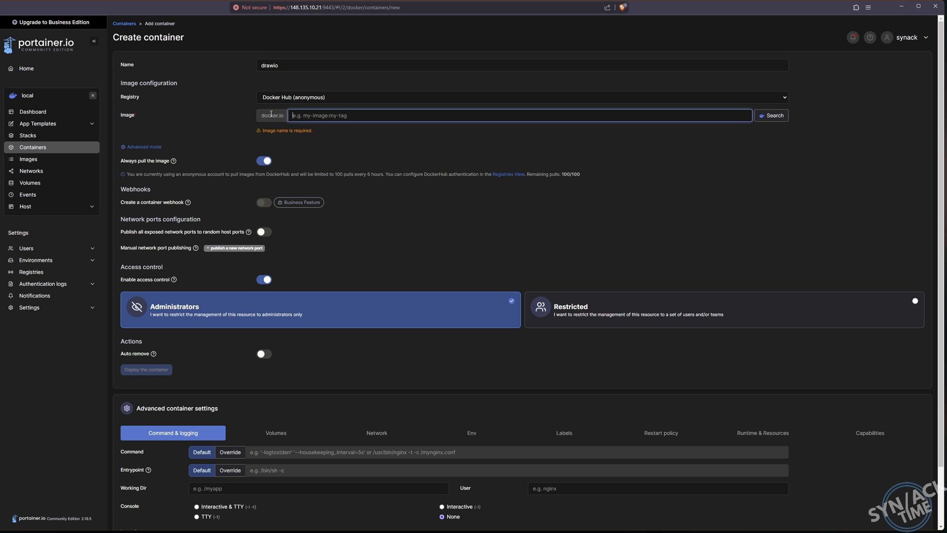
text(jgraph/drawio)
text(:)
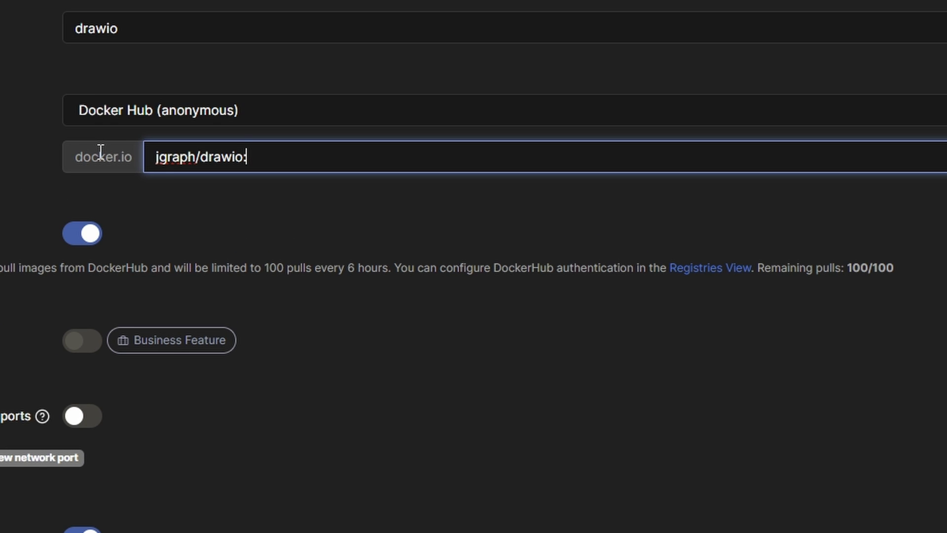
text(latest)
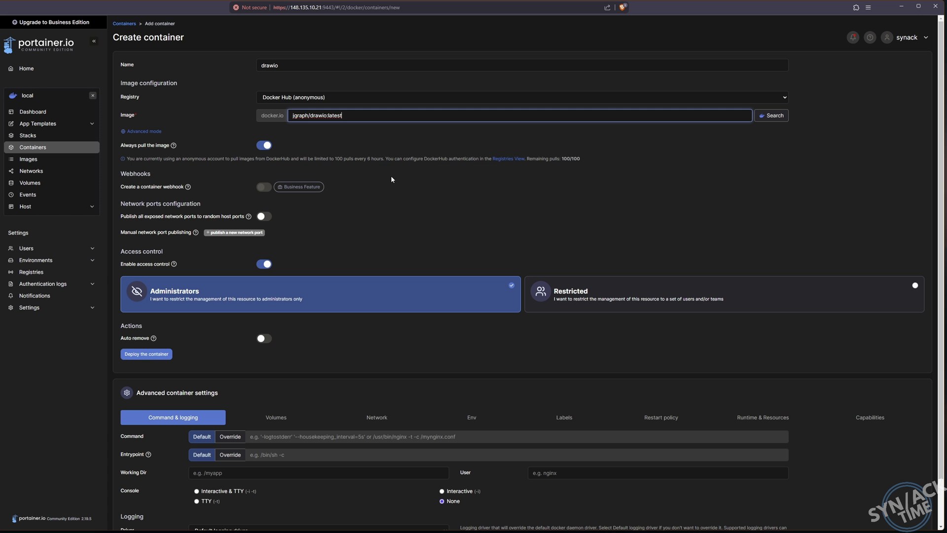
key(ctrl+Tab)
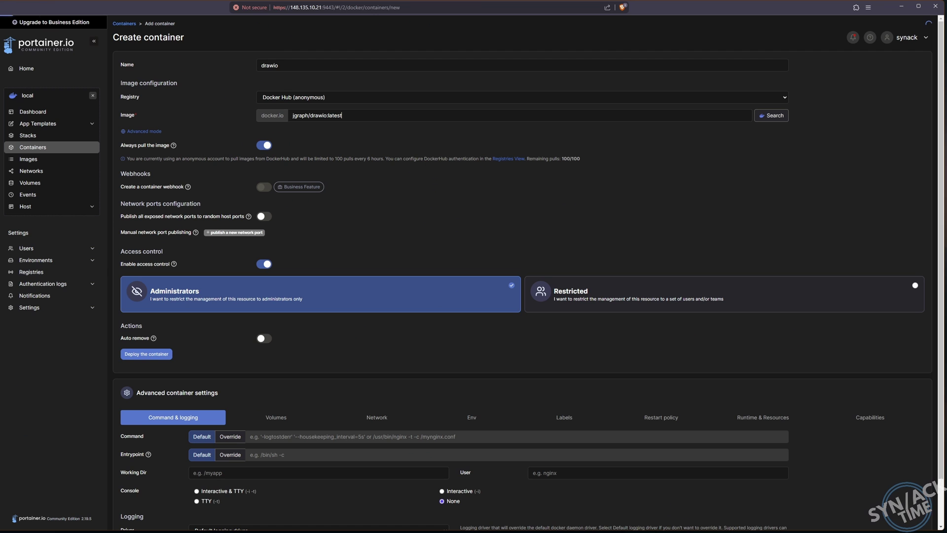
click(342, 115)
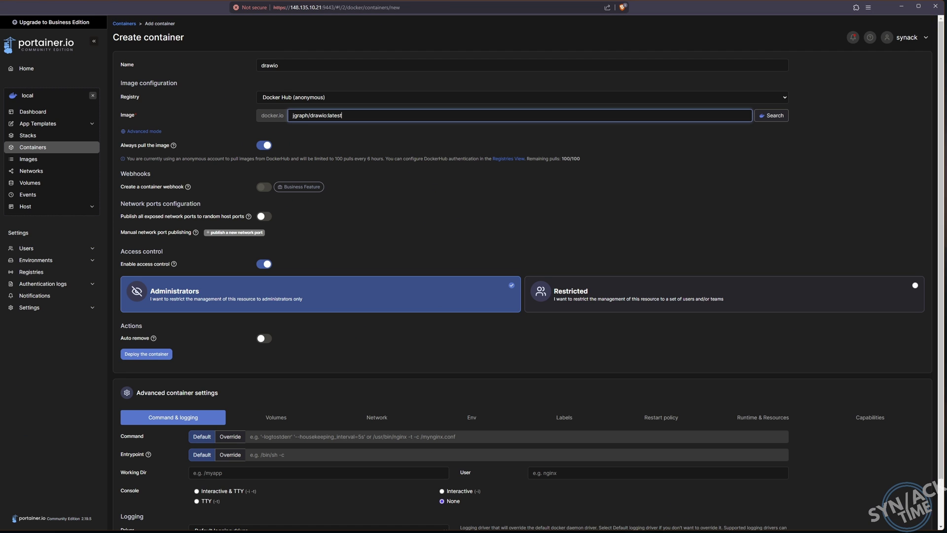
scroll(301, 266, down, 1)
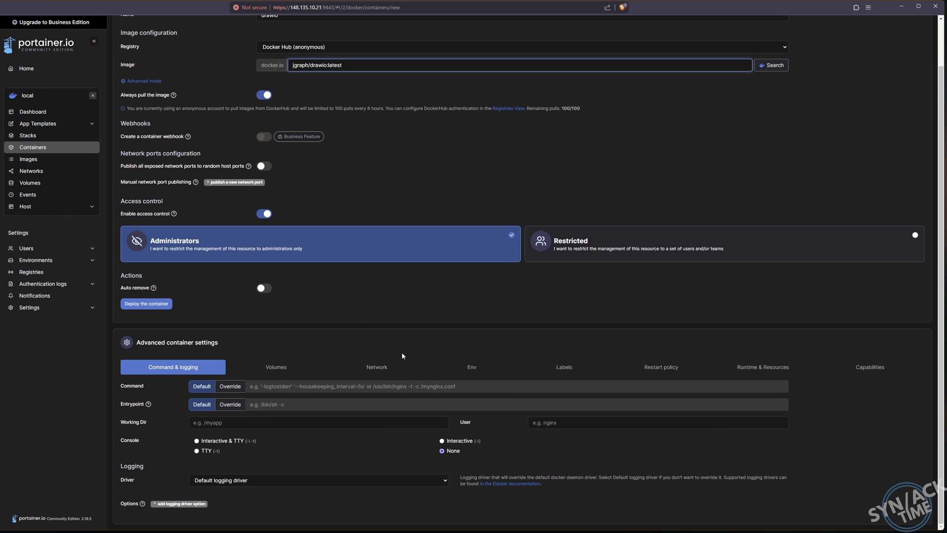
Step: Attach the drawio container to the drawio network and deploy it
click(317, 363)
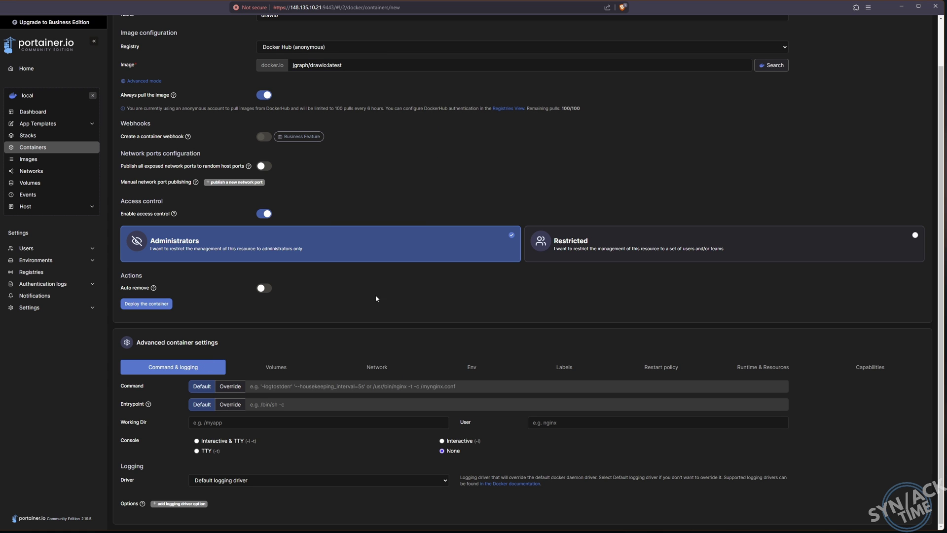
click(375, 366)
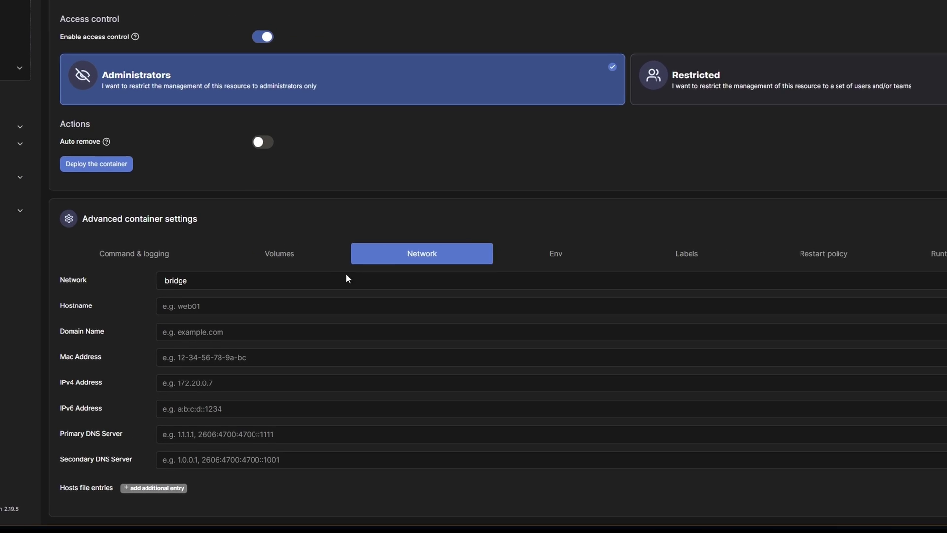
click(220, 239)
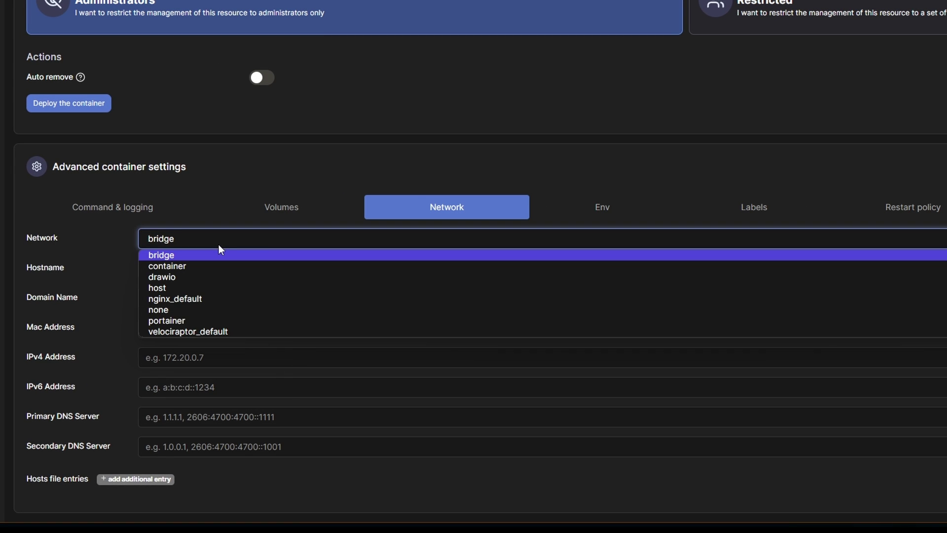
click(173, 276)
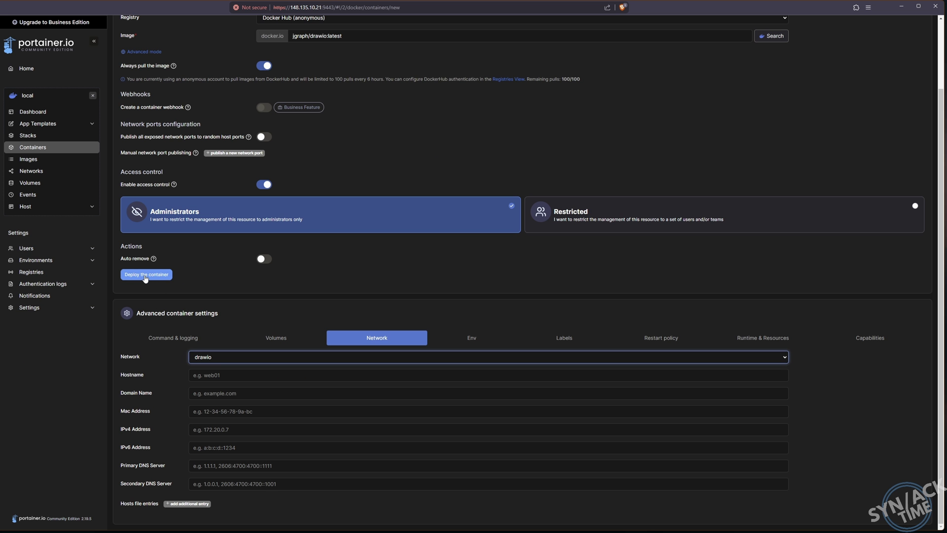
click(145, 275)
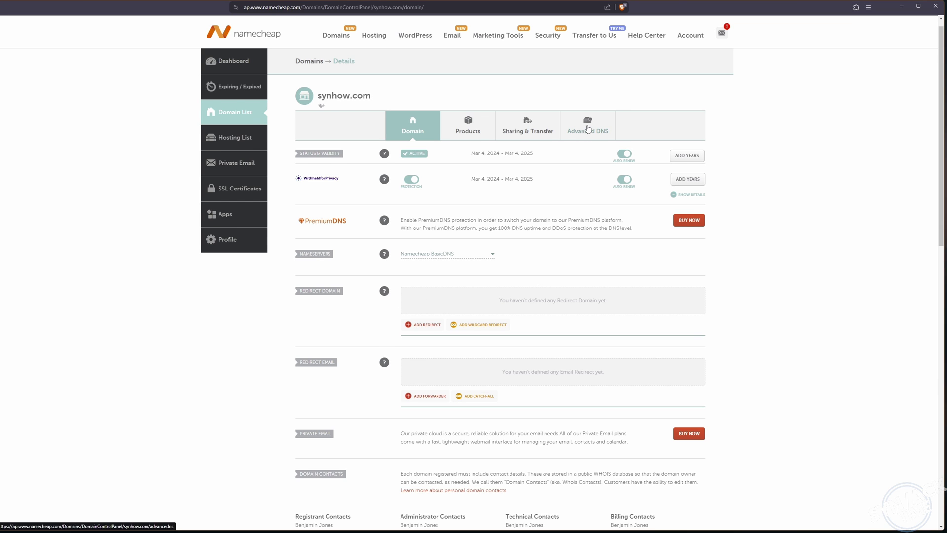
Step: Add a new A Record with host drawio in synhow.com's Advanced DNS
click(589, 132)
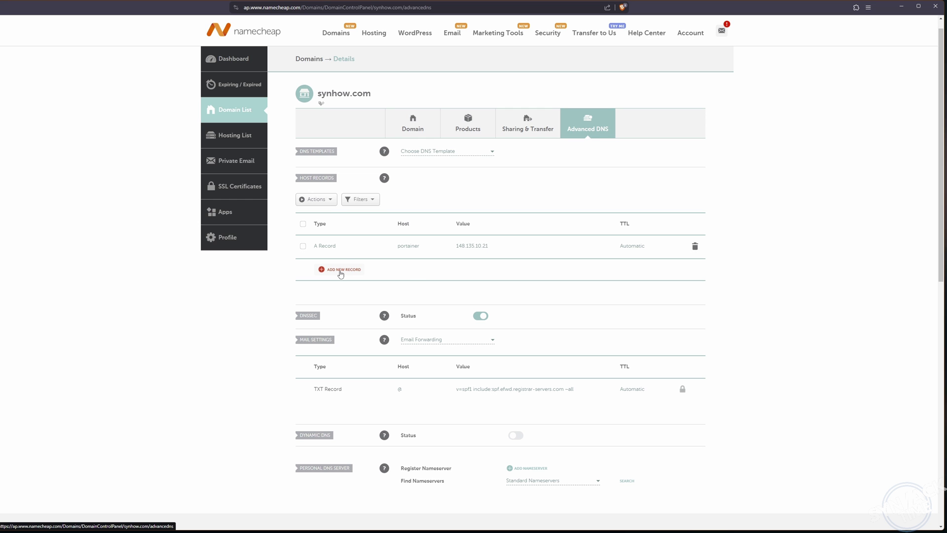
click(340, 269)
scroll(341, 274, down, 3)
click(335, 127)
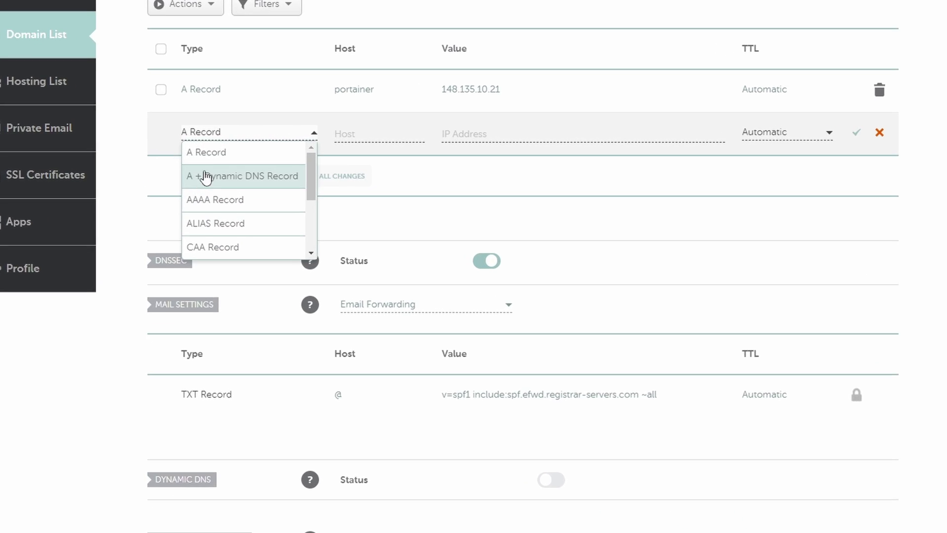
click(210, 157)
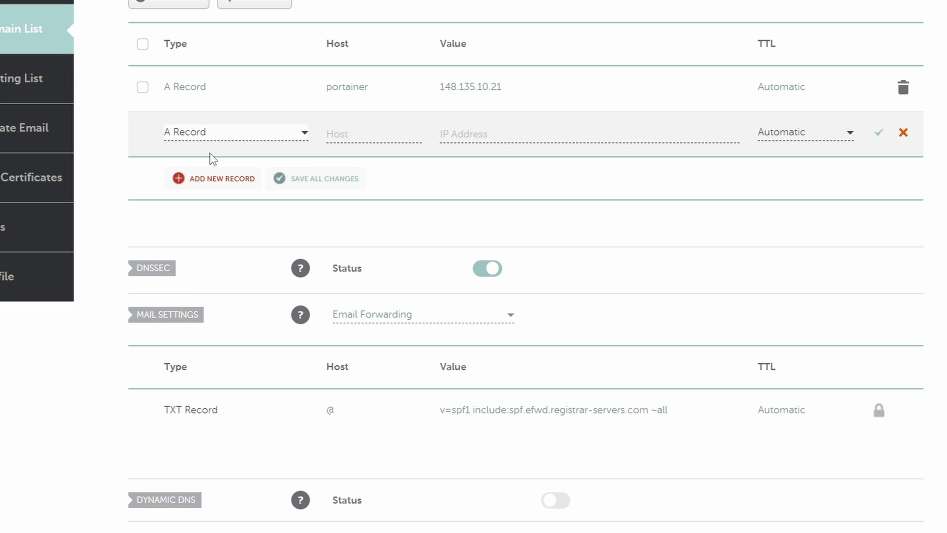
click(356, 136)
text(drawio)
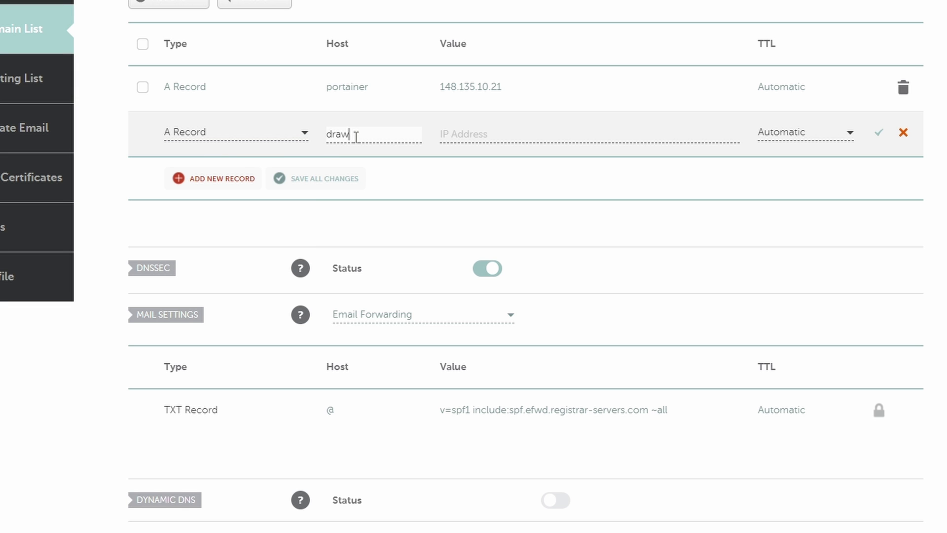
Step: Set the drawio record's value to 148.135.10.21, copied from the portainer record, and save all changes
click(514, 88)
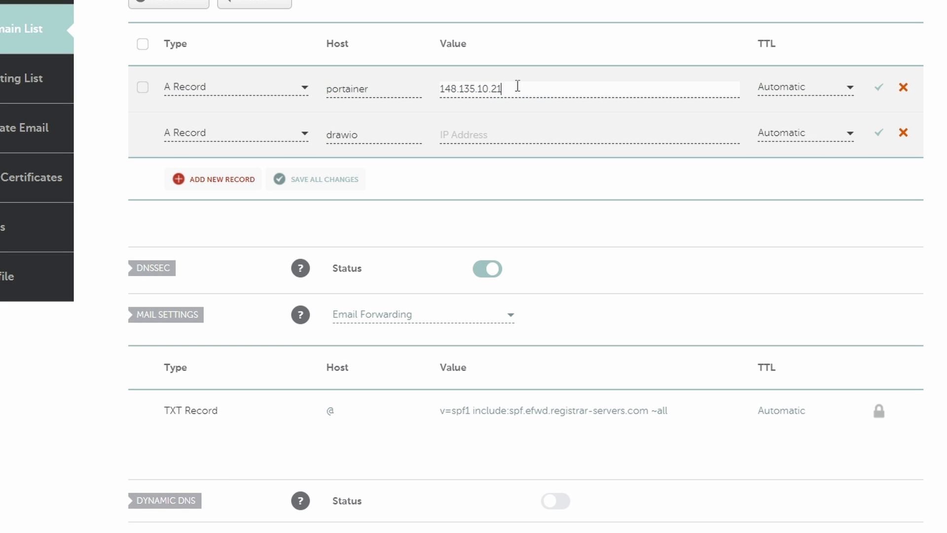
drag(516, 87, 429, 96)
key(ctrl+c)
click(460, 131)
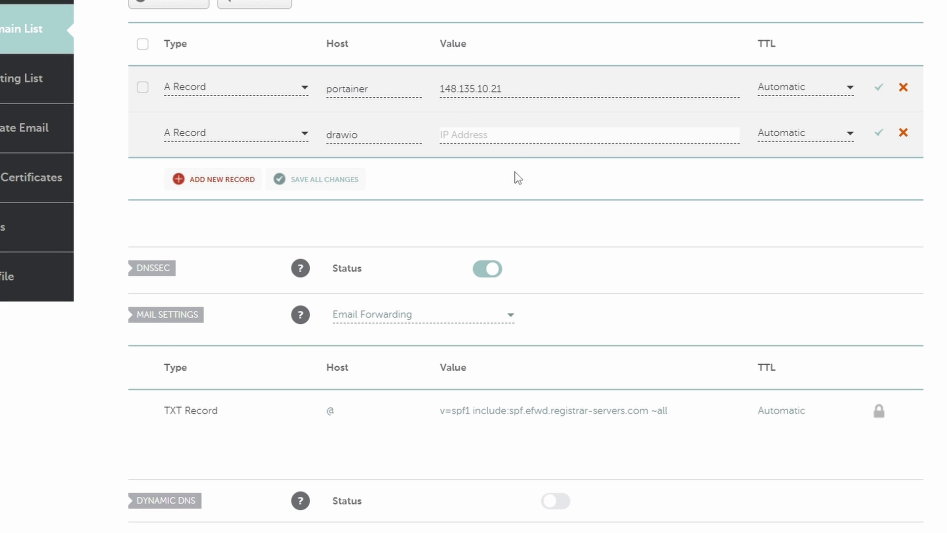
key(ctrl+v)
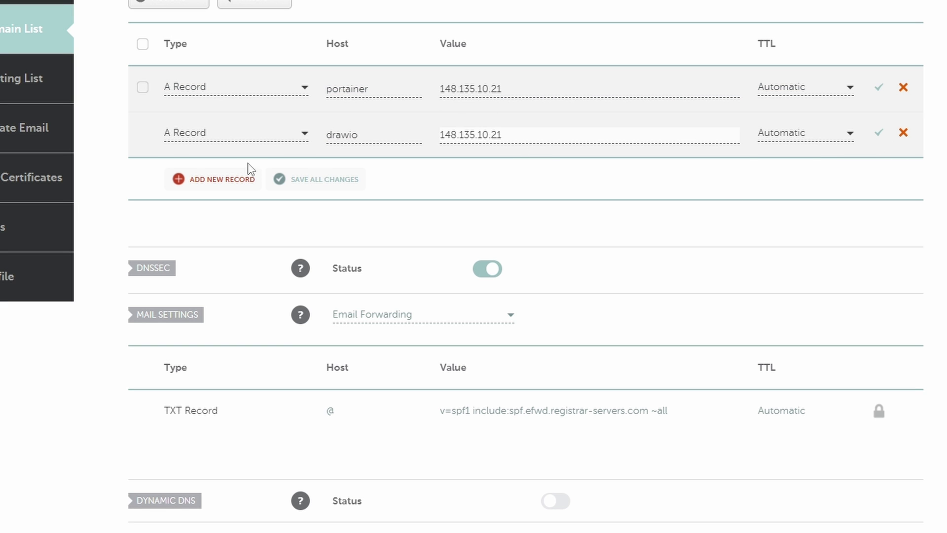
click(315, 182)
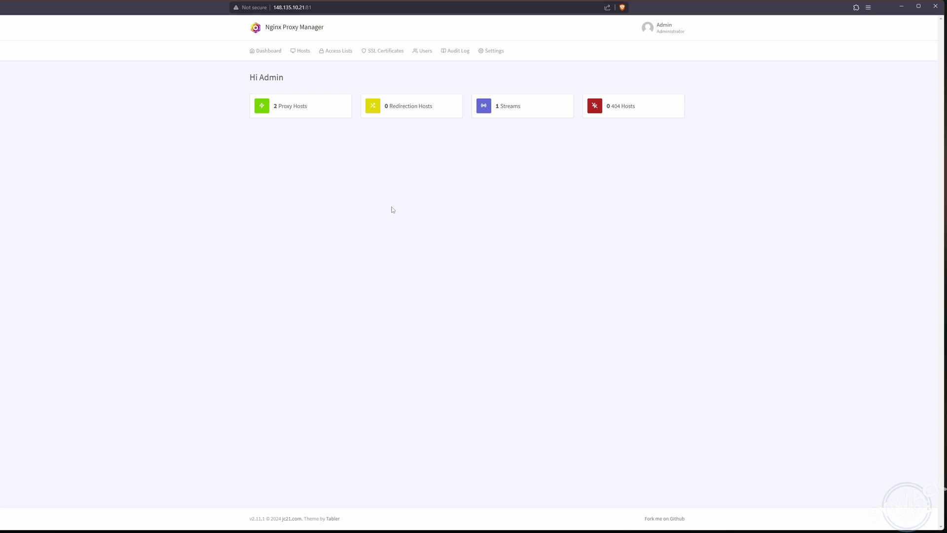
Step: Add a proxy host for drawio.synhow.com and copy the drawio container name from Portainer
click(288, 106)
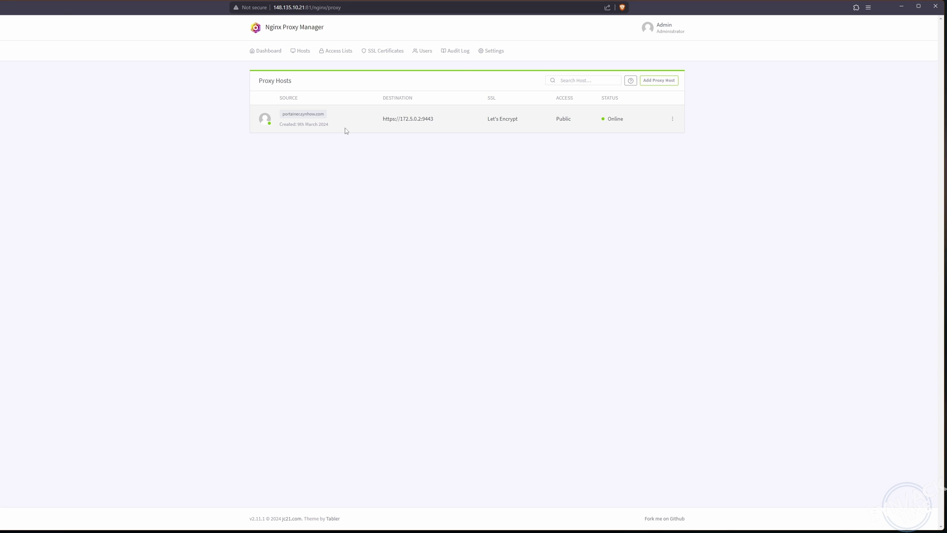
click(663, 80)
click(416, 77)
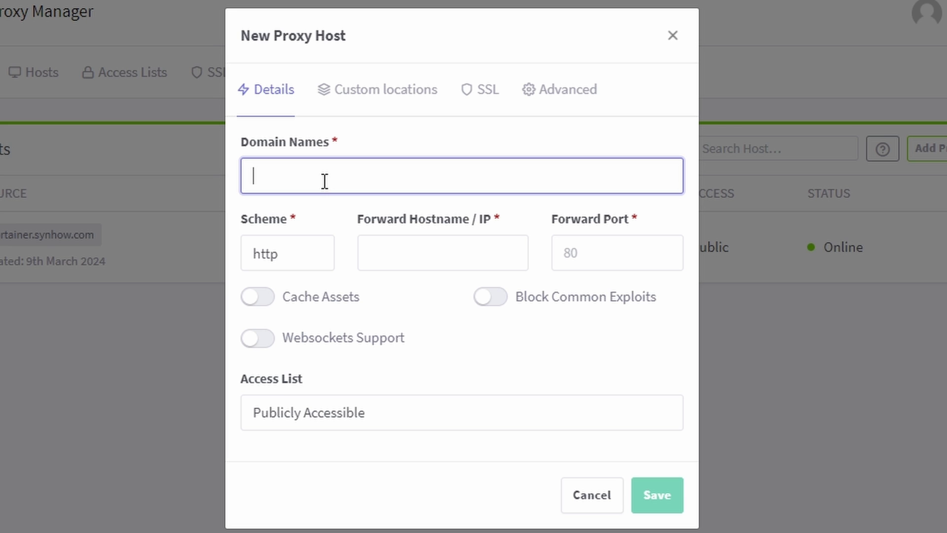
text(drawio)
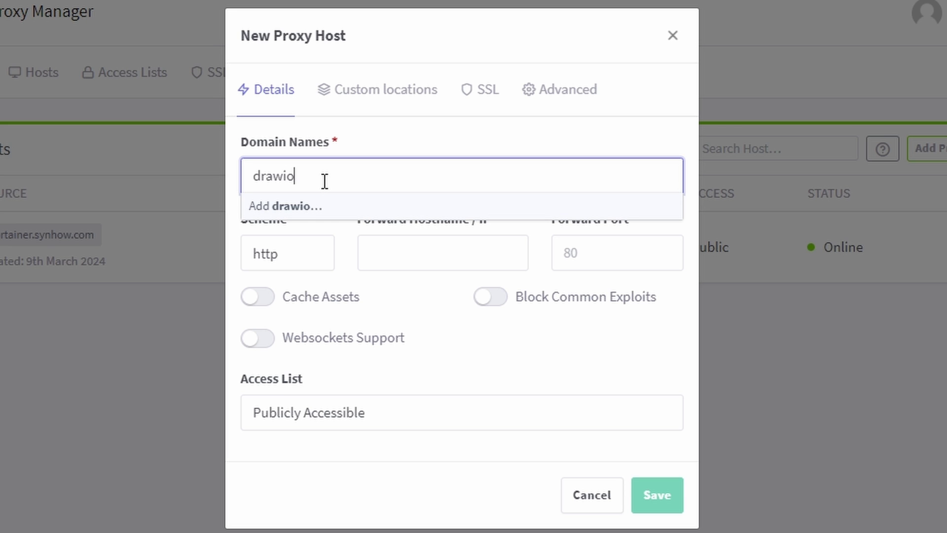
text(.synhow.com)
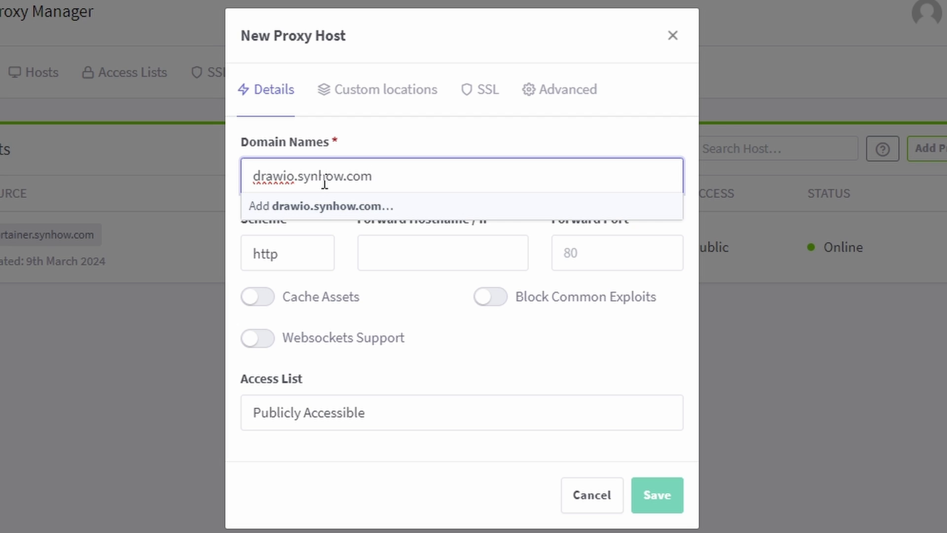
key(Return)
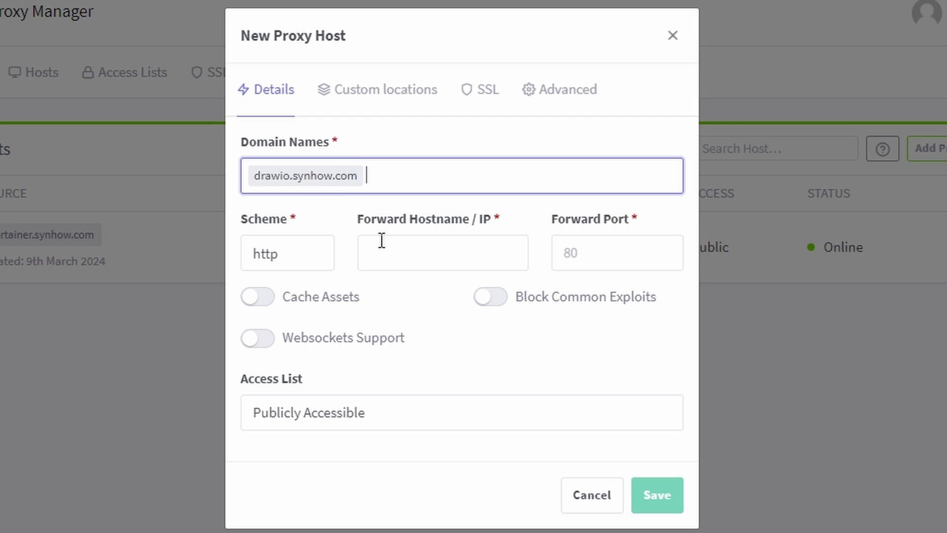
click(408, 250)
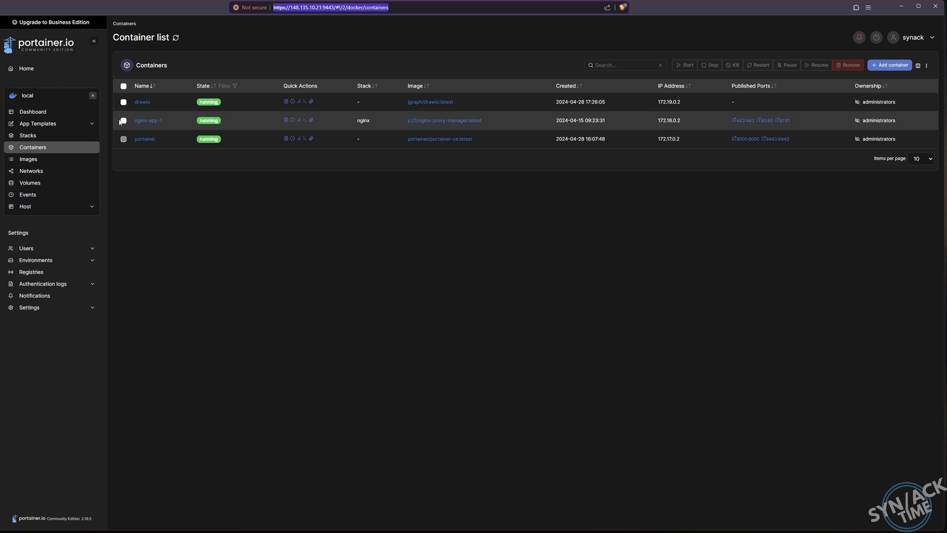
double_click(142, 102)
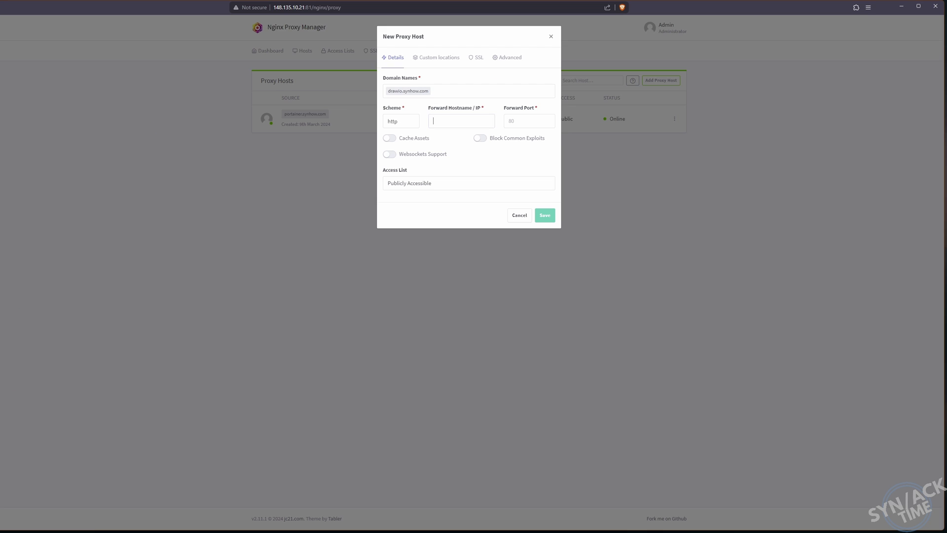
click(447, 118)
Step: Forward to drawio on port 8080 with Block Common Exploits and Websockets Support enabled, and save
key(ctrl+v)
key(Tab)
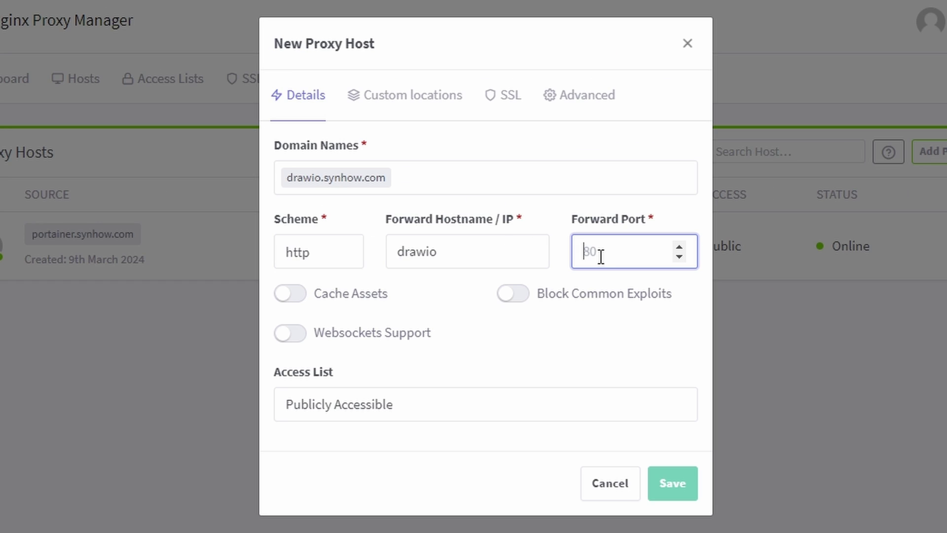
text(8080)
click(511, 292)
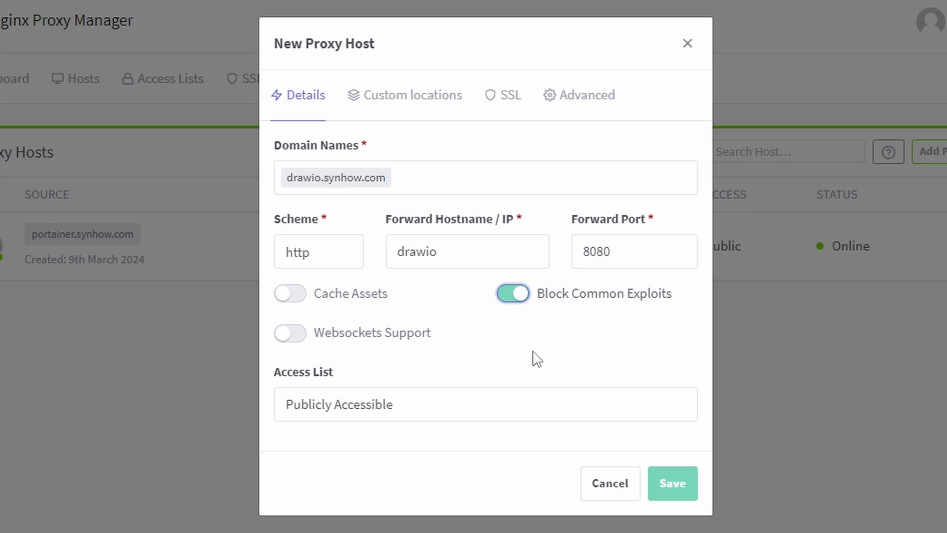
click(290, 335)
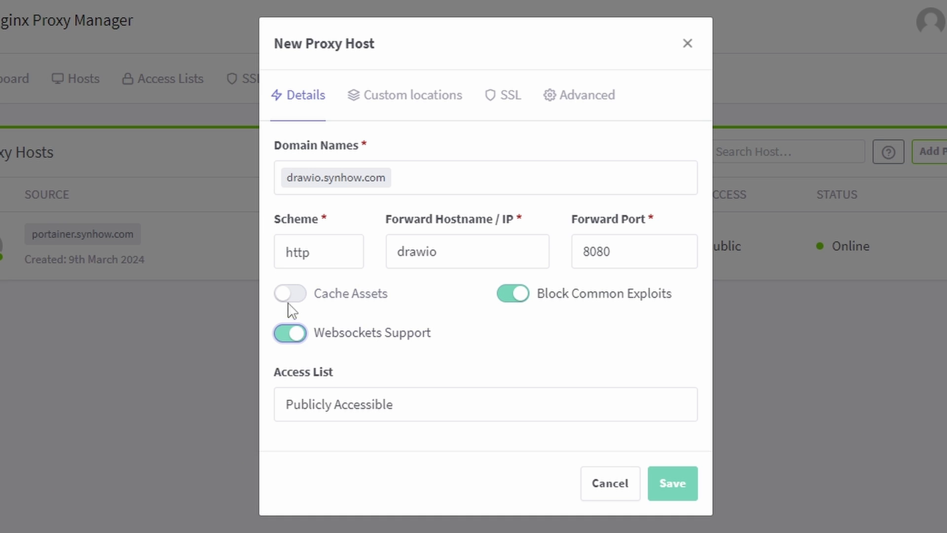
click(679, 482)
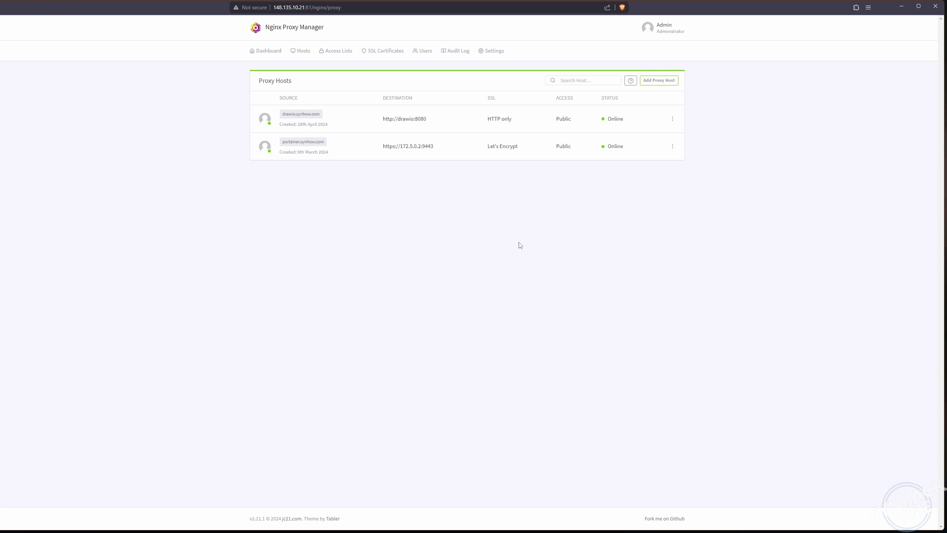
Step: Edit drawio.synhow.com to request a new Let's Encrypt certificate with Force SSL, accepting the terms
click(672, 120)
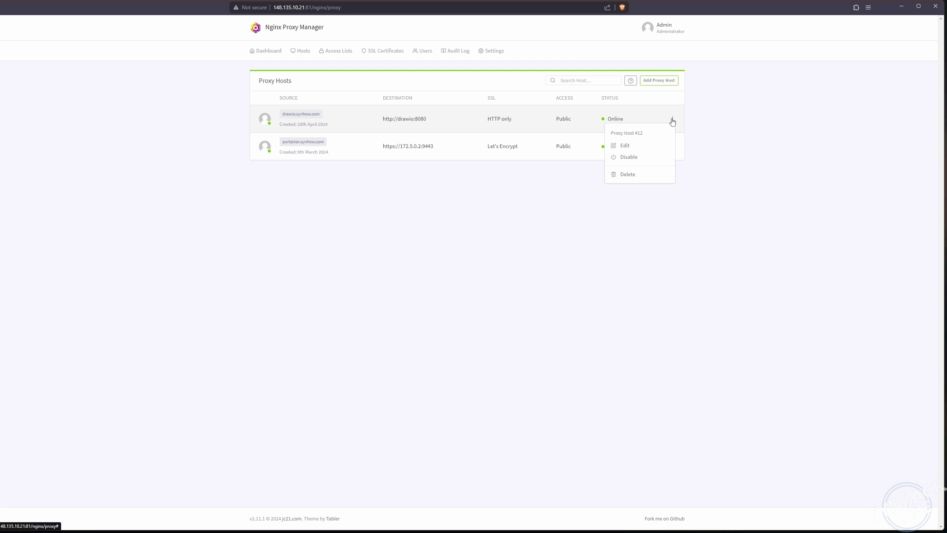
click(620, 147)
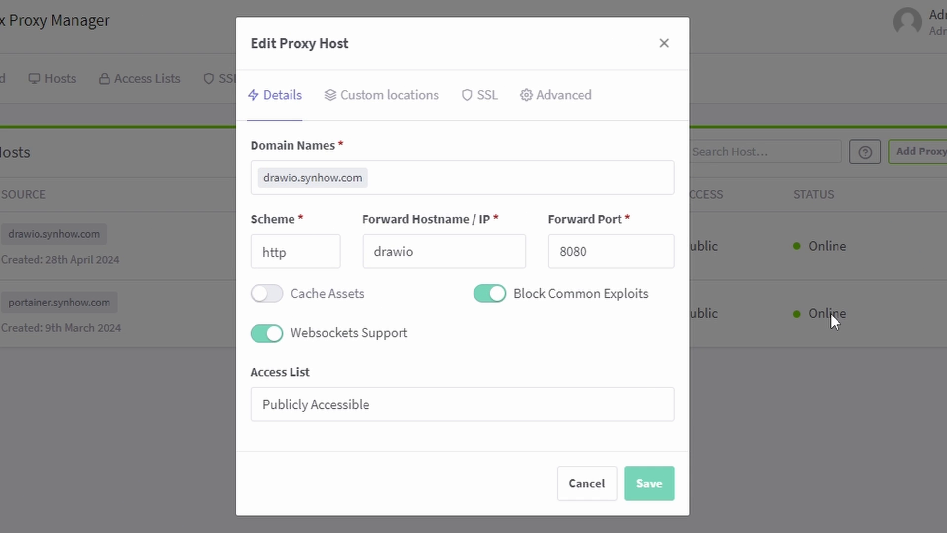
click(479, 49)
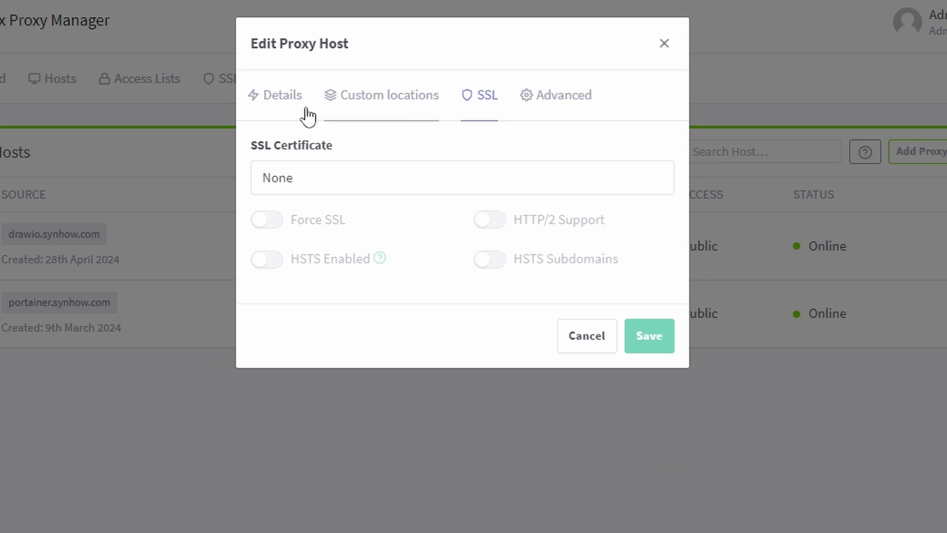
click(402, 186)
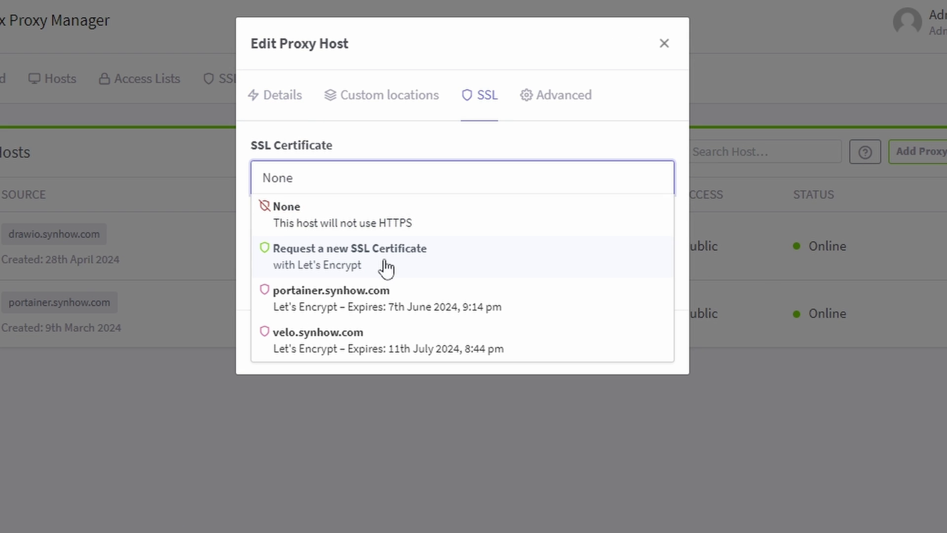
click(425, 264)
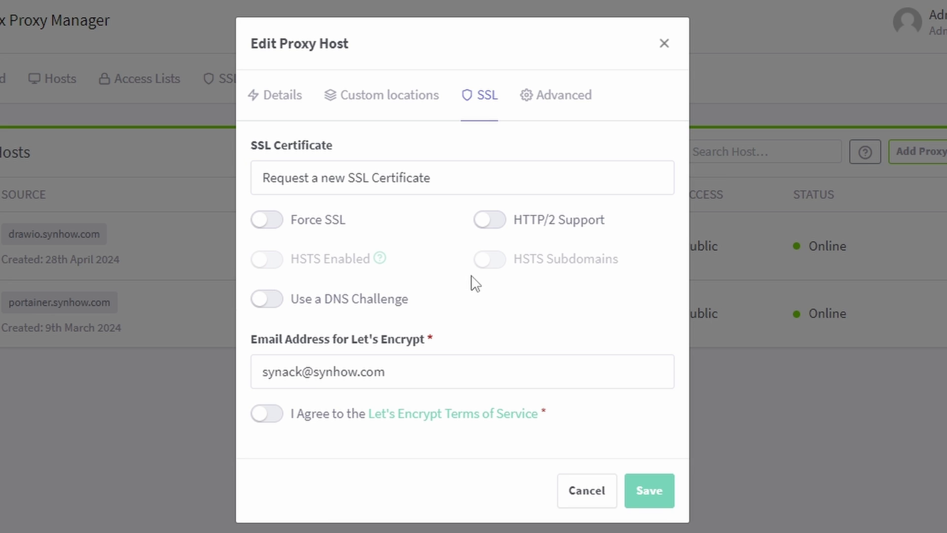
click(270, 222)
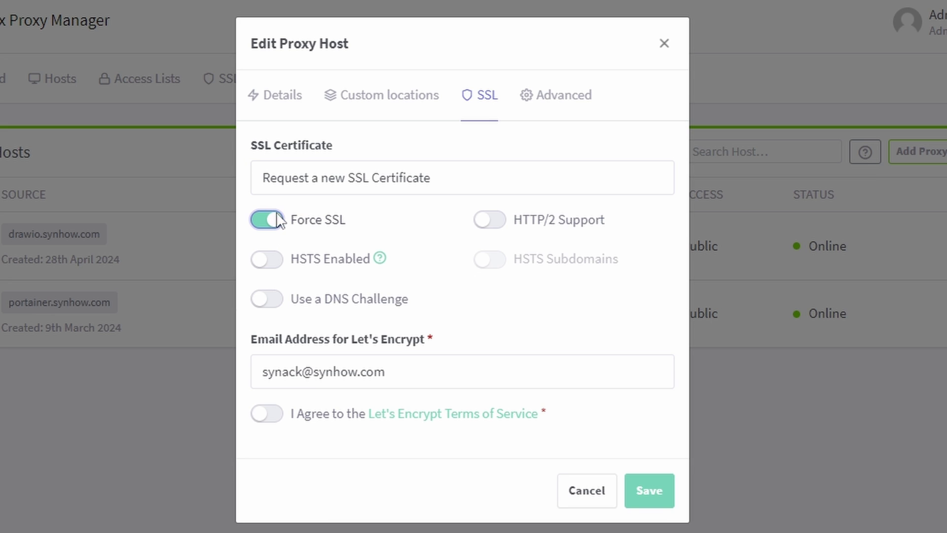
click(267, 417)
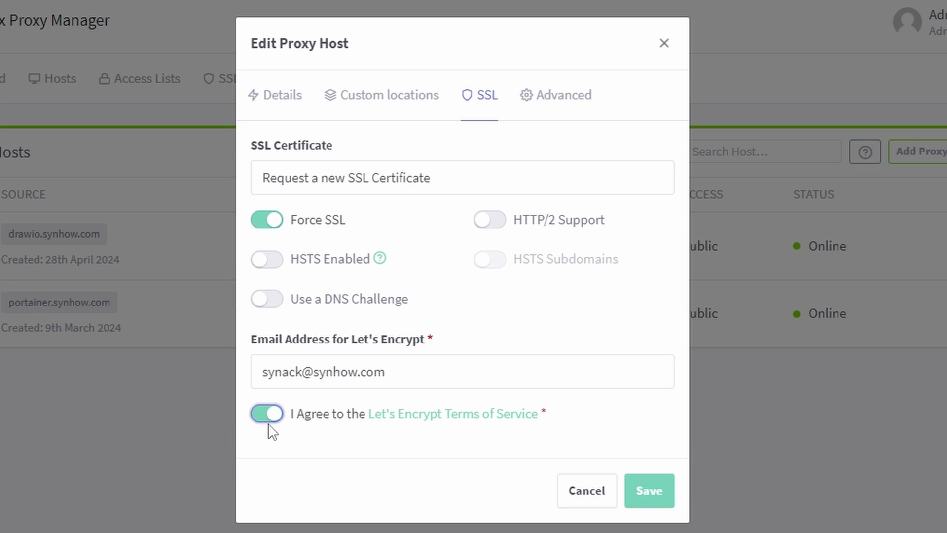
click(659, 493)
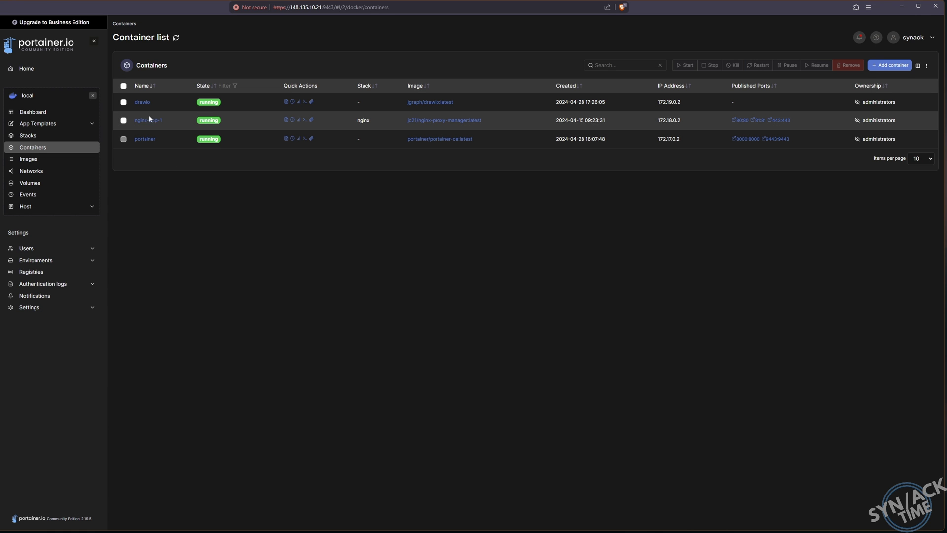
Step: Join the nginx-app-1 container to the drawio network, then return to Nginx Proxy Manager
click(149, 121)
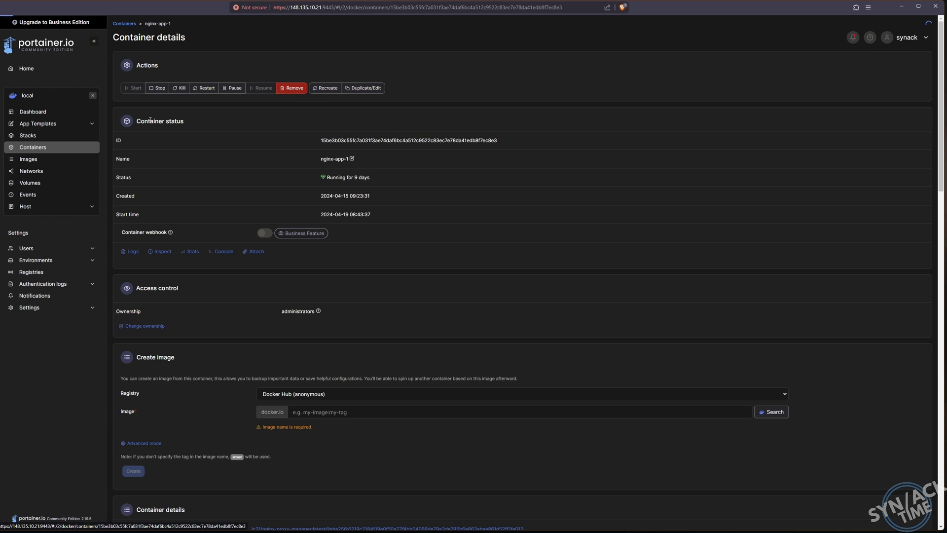
scroll(351, 383, down, 20)
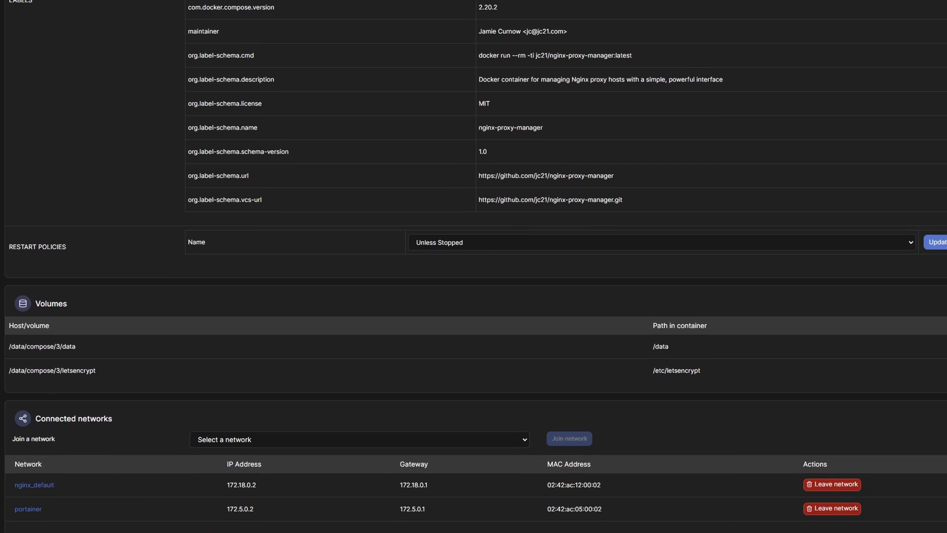
click(250, 448)
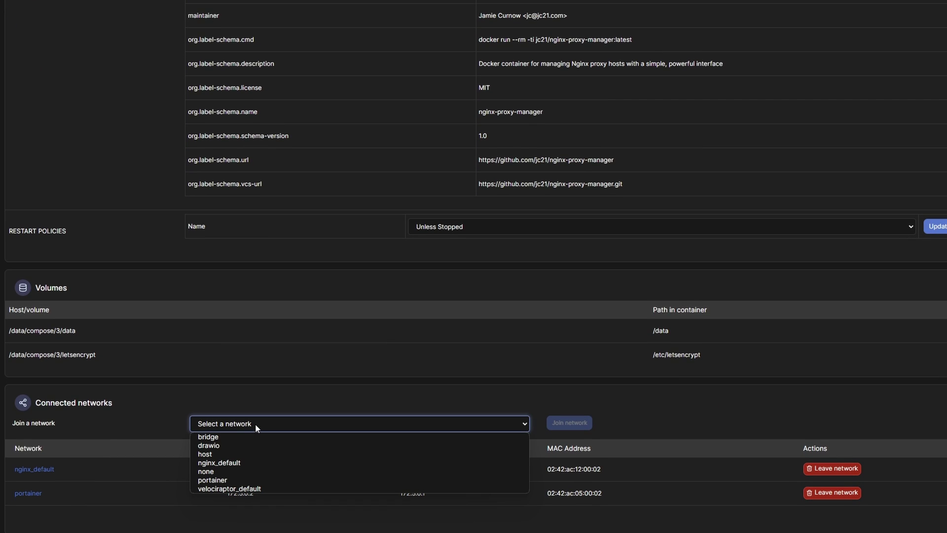
click(219, 447)
click(576, 424)
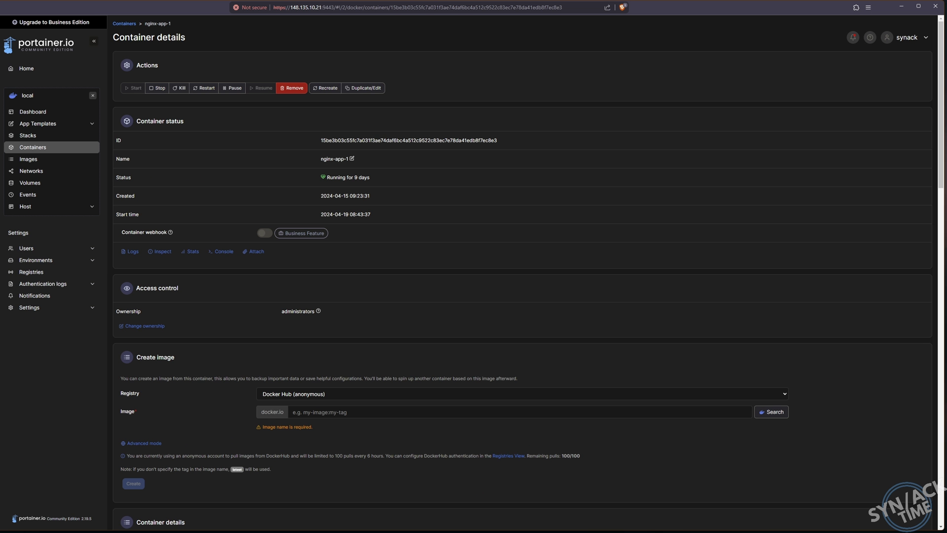
key(alt+Tab)
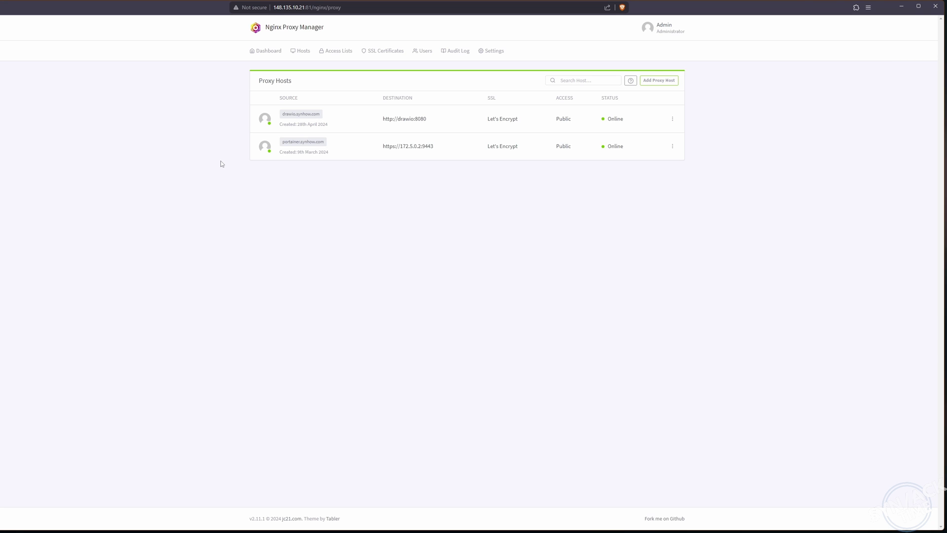
Step: Open drawio.synhow.com in a new browser tab from the Proxy Hosts list
click(302, 114)
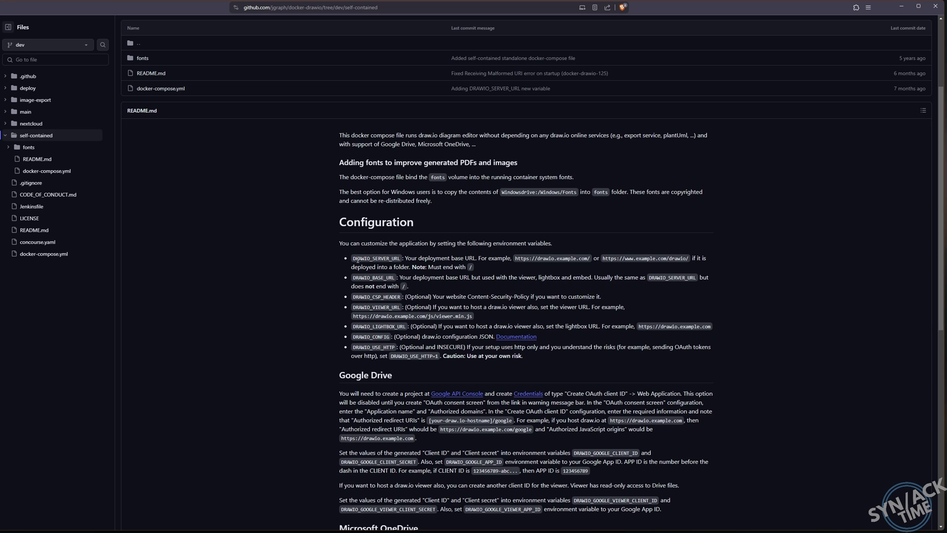
Step: Select the DRAWIO_SERVER_URL variable name in the README's Configuration section
drag(354, 258, 400, 258)
key(ctrl+c)
Step: Back in Portainer, start an editable duplicate of the drawio container
key(ctrl+Tab)
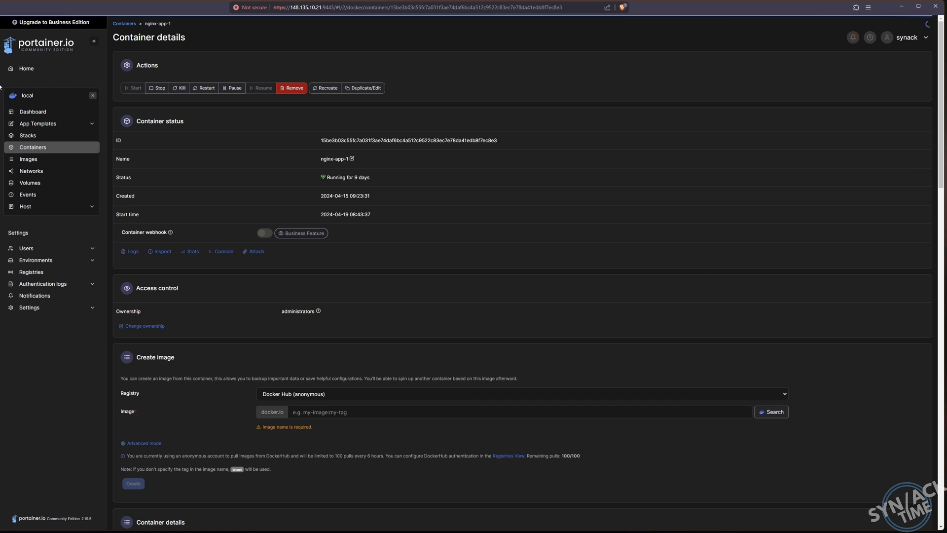
click(125, 23)
click(147, 102)
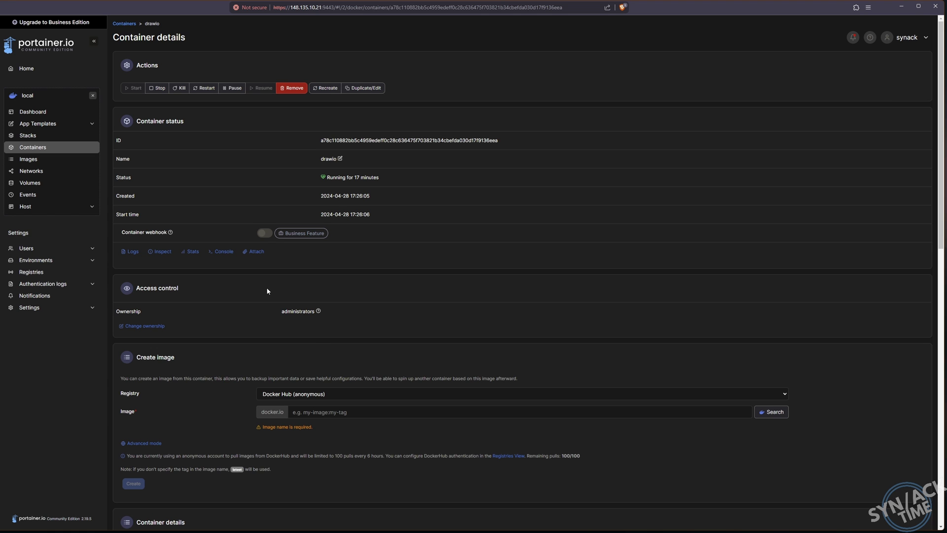
click(364, 88)
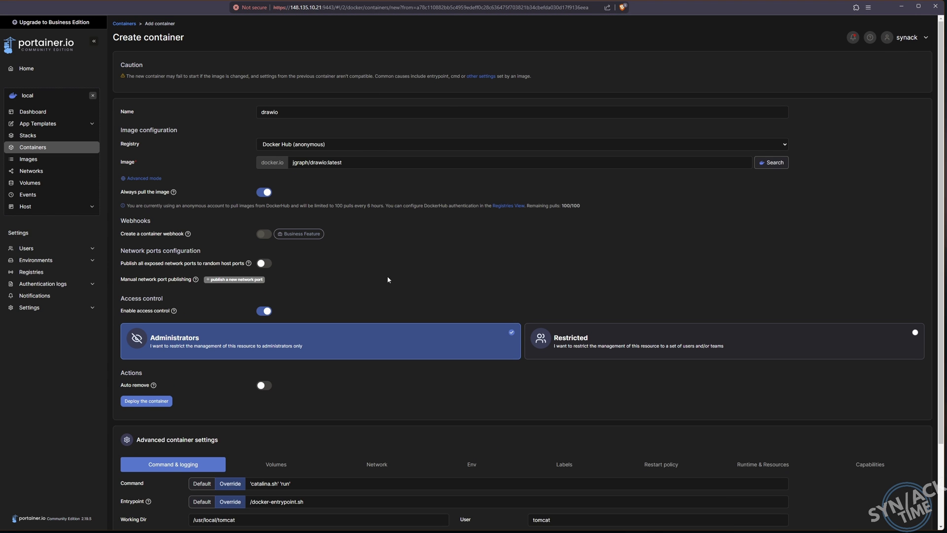
scroll(388, 279, down, 2)
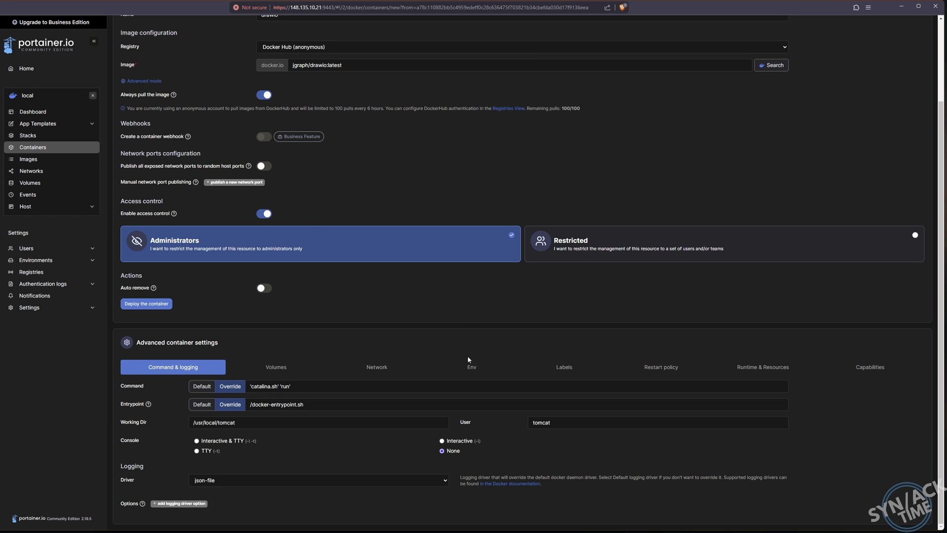
click(472, 368)
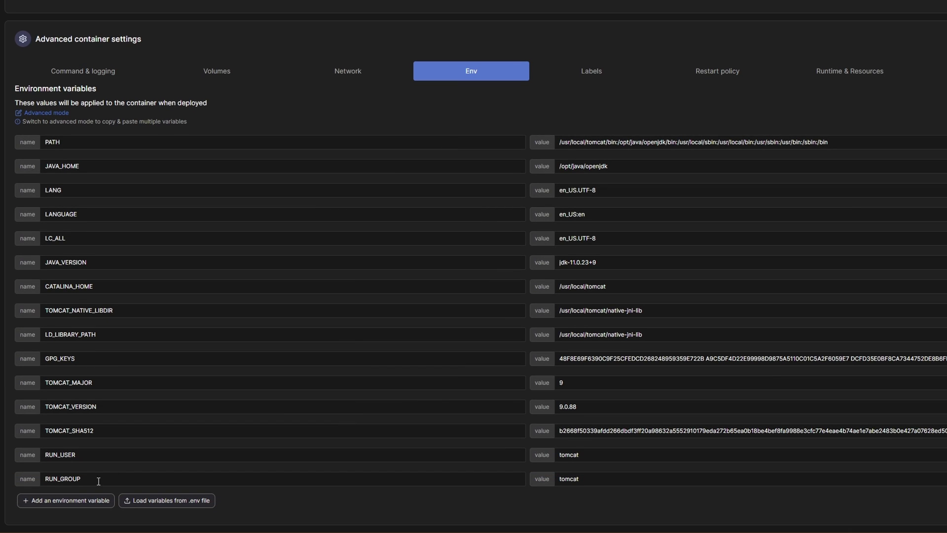
click(64, 507)
click(89, 473)
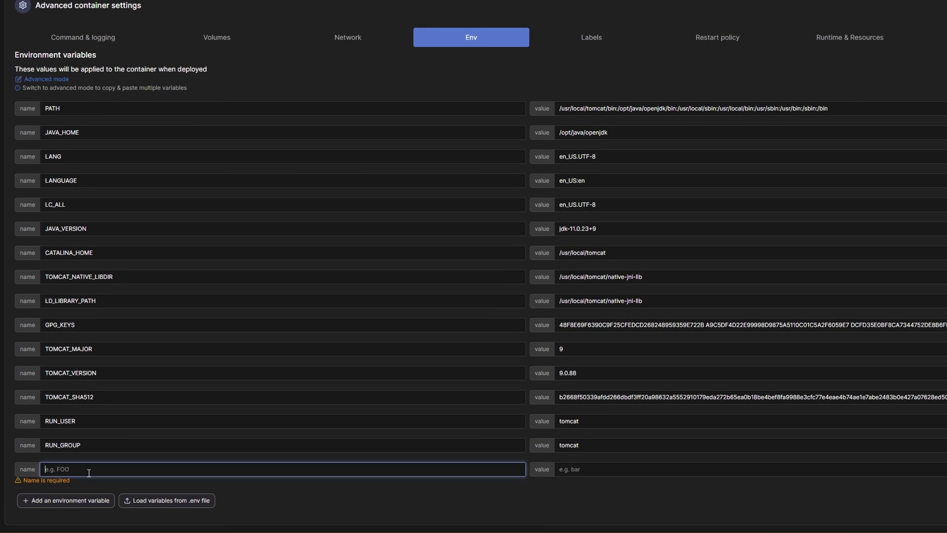
key(ctrl+v)
click(641, 480)
text(www.google.com)
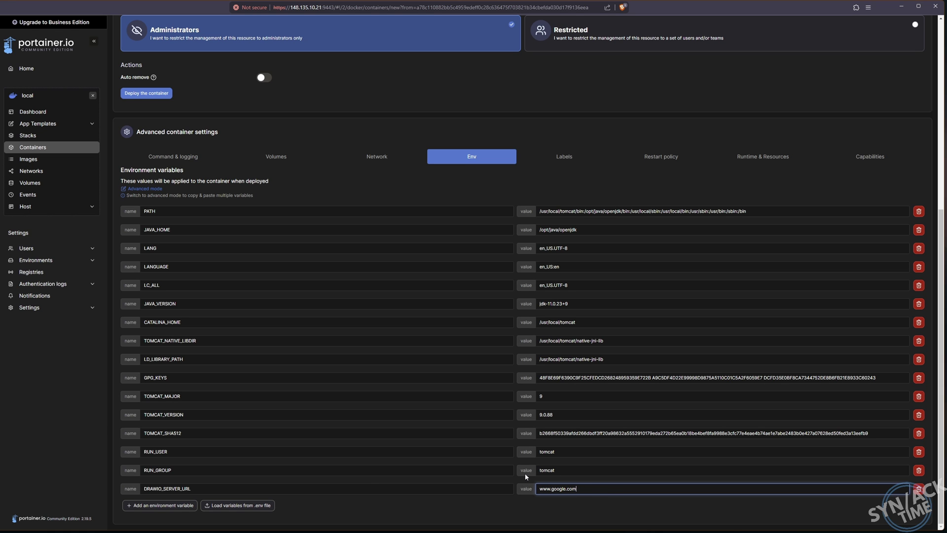
Step: Deploy the edited drawio container, replacing the existing one
scroll(334, 401, up, 5)
click(148, 353)
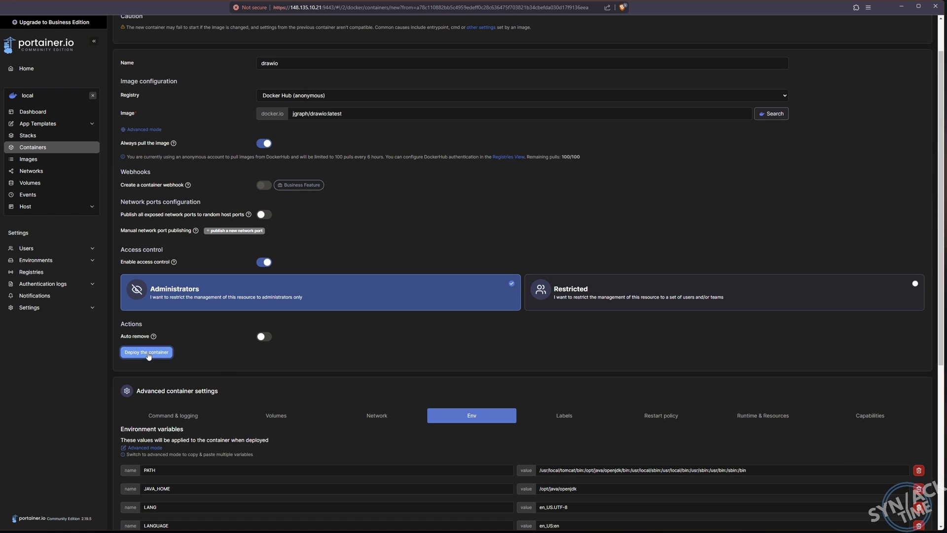
click(494, 308)
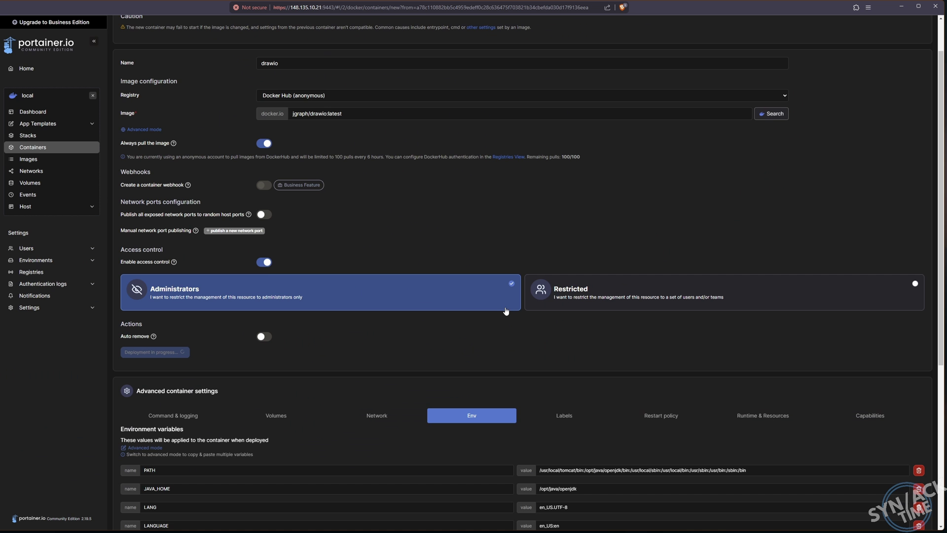